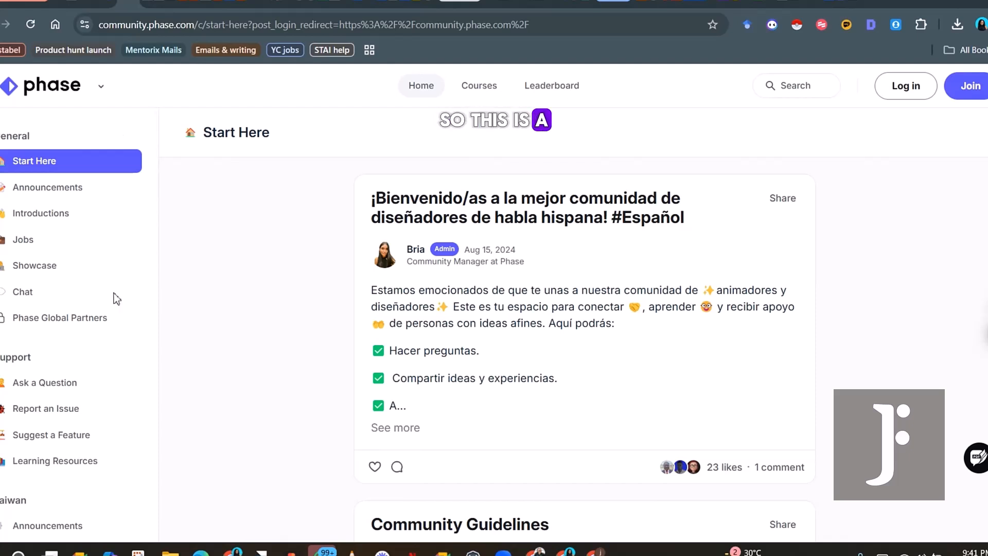
Open Learn Motion Design under Motion Course and browse its 14-lesson, 1 hr 28 min list
scroll(149, 362, down, 9)
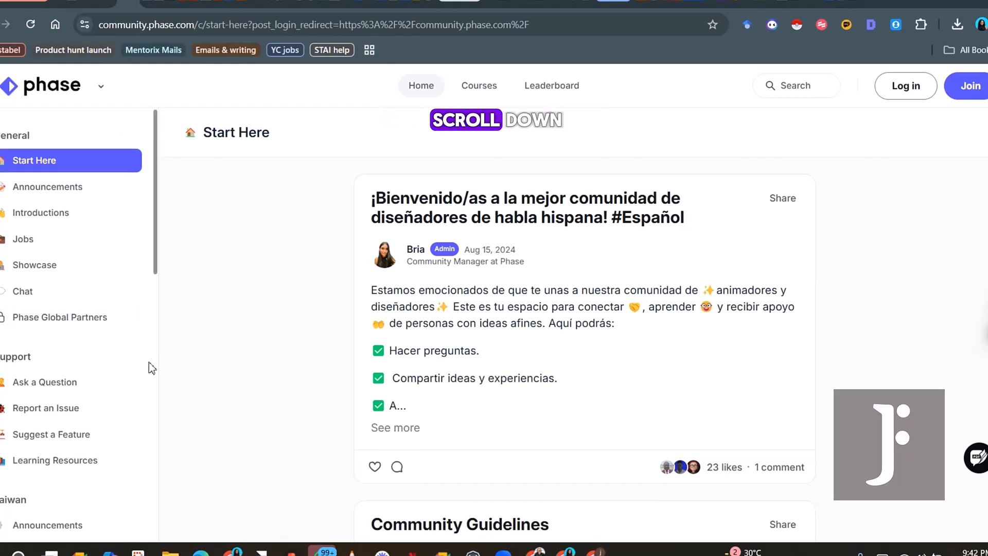
scroll(149, 363, down, 5)
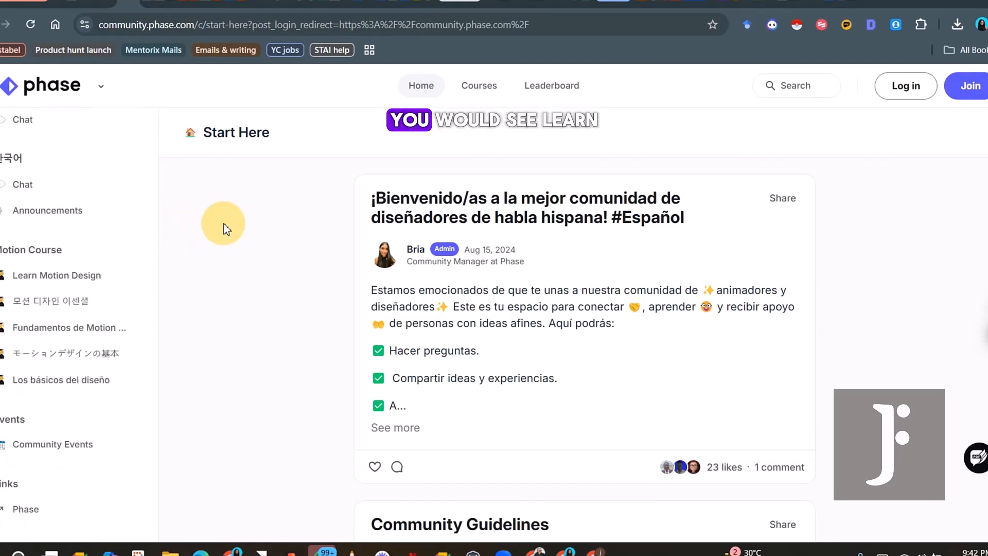
click(56, 278)
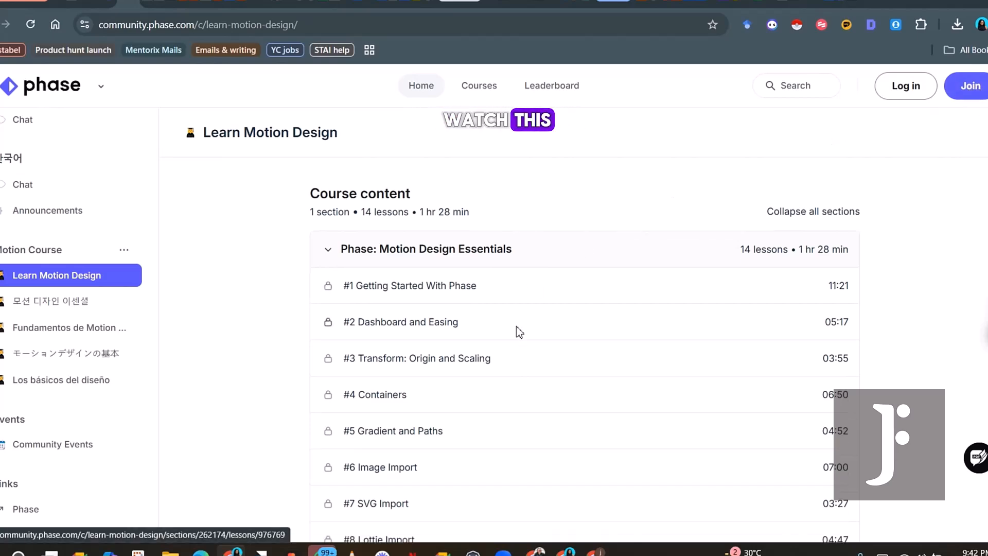
scroll(517, 331, down, 6)
scroll(516, 326, up, 6)
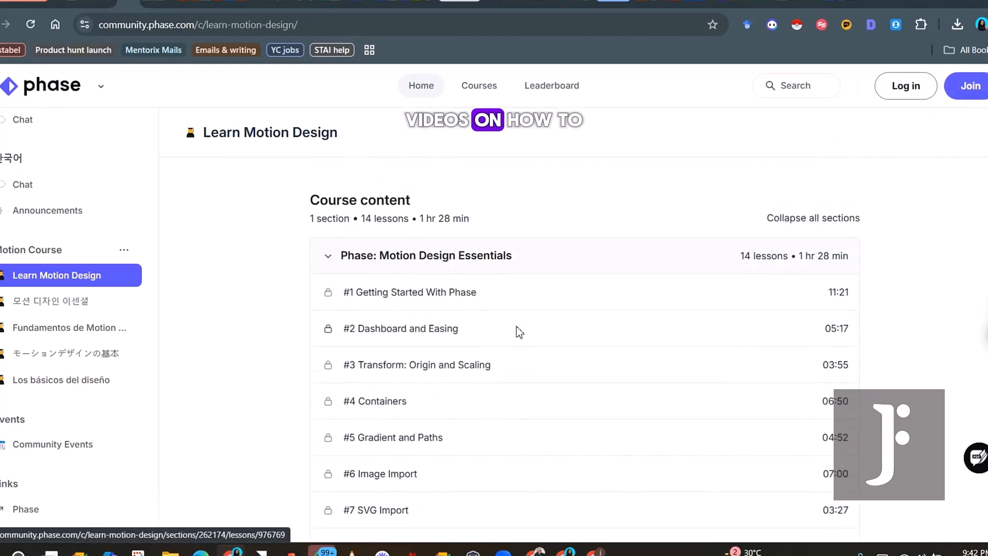
scroll(516, 327, down, 2)
scroll(517, 329, up, 2)
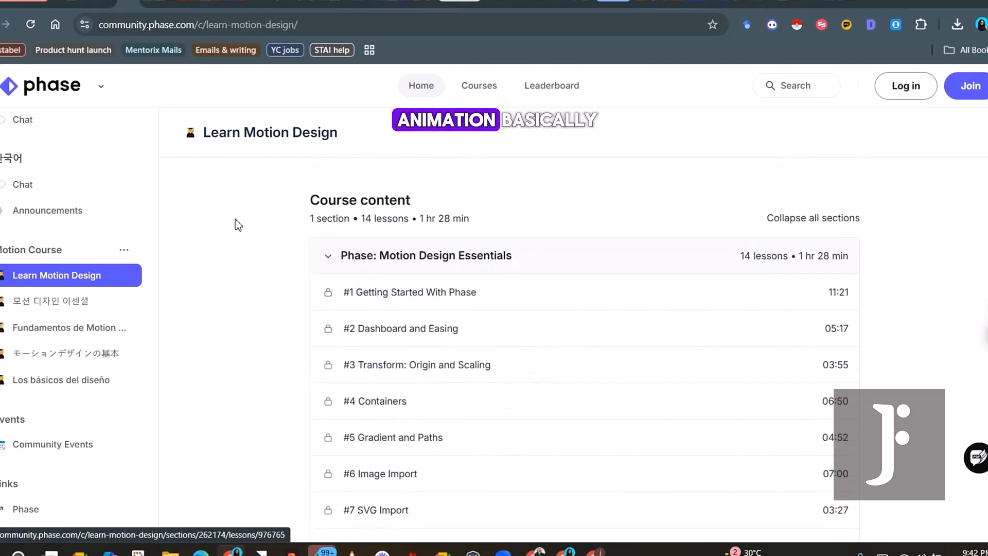
Create a new Untitled file from the drafts page and select its white 500×500 Screen frame
click(114, 8)
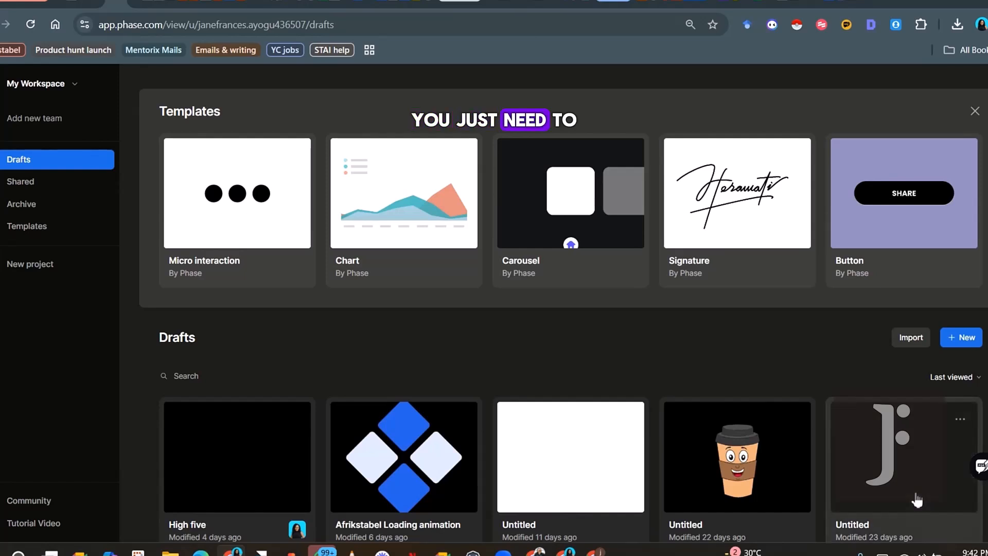
click(958, 340)
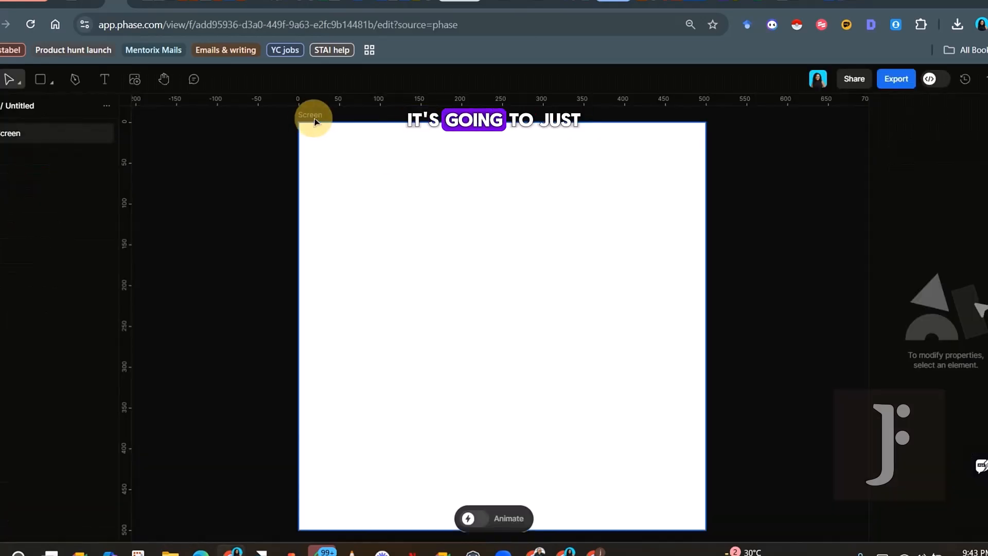
click(313, 114)
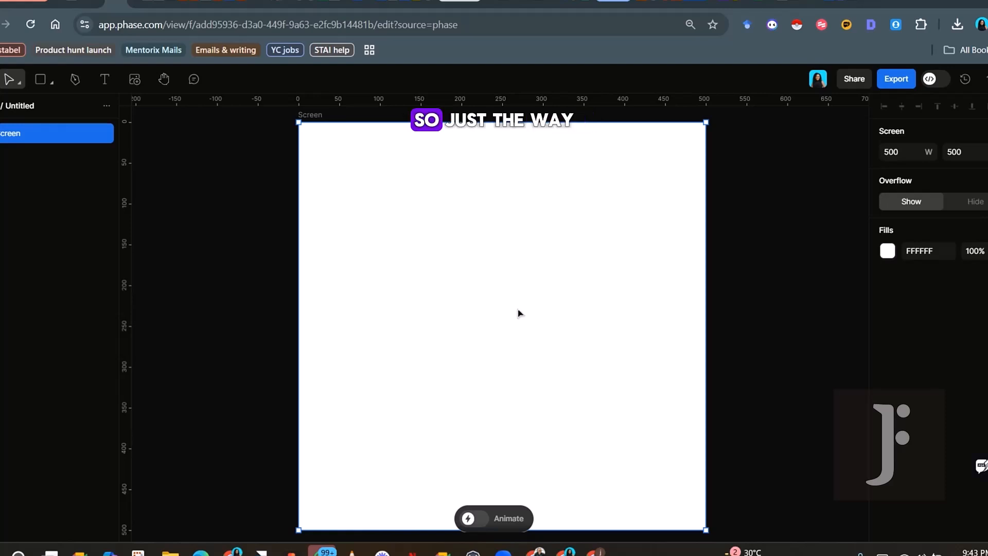
Draw a 160×160 square on the Screen with a corner radius of 12
click(44, 82)
click(61, 114)
drag(371, 180, 446, 258)
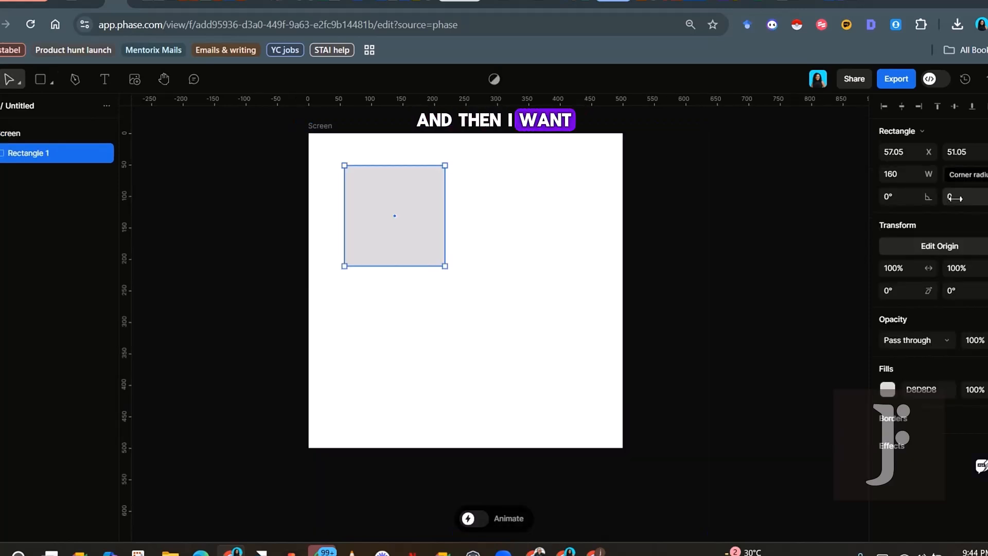
click(950, 197)
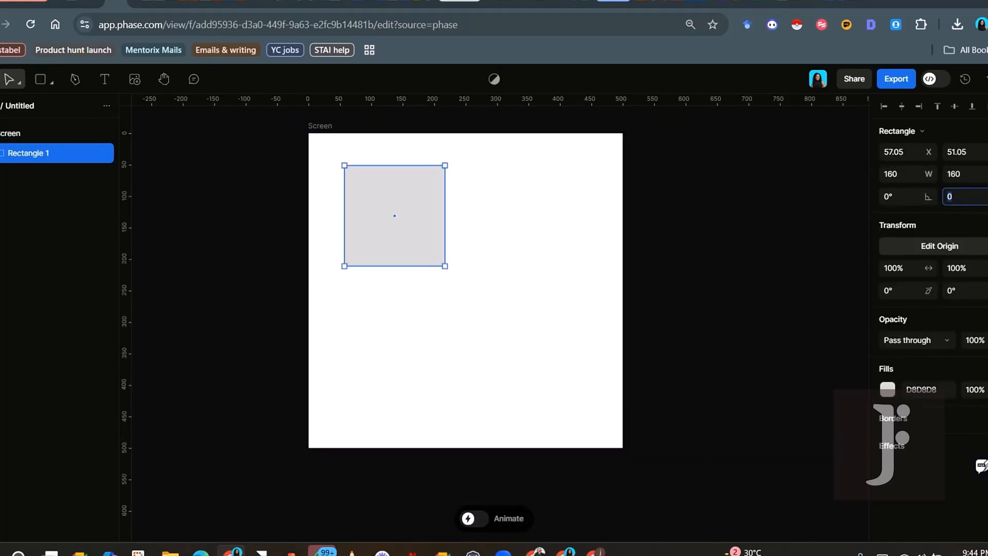
text(12)
key(Return)
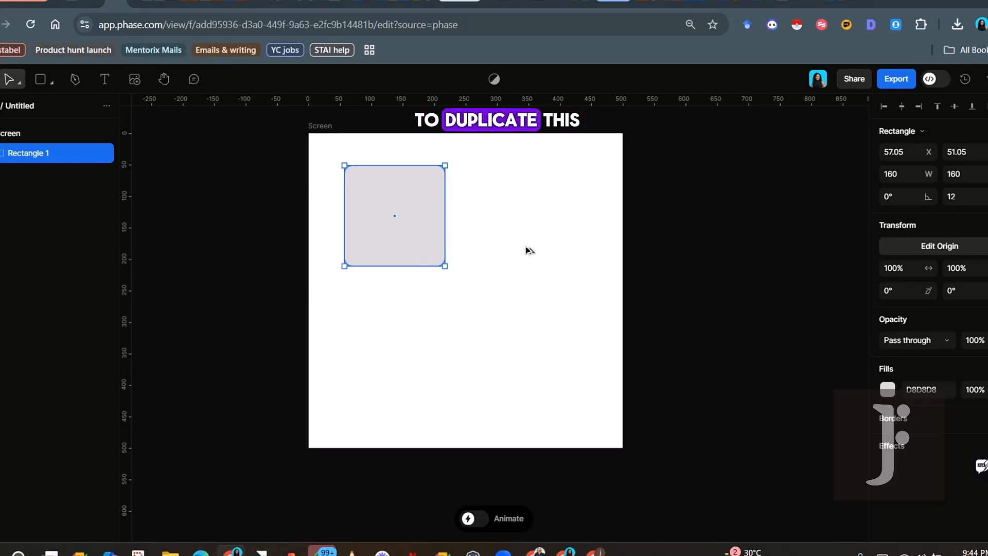
Duplicate the square into a 2×2 grid, group all four, and rotate the group
drag(405, 246, 525, 246)
shift+click(415, 218)
drag(416, 218, 406, 340)
shift+click(405, 249)
shift+click(500, 234)
key(ctrl+g)
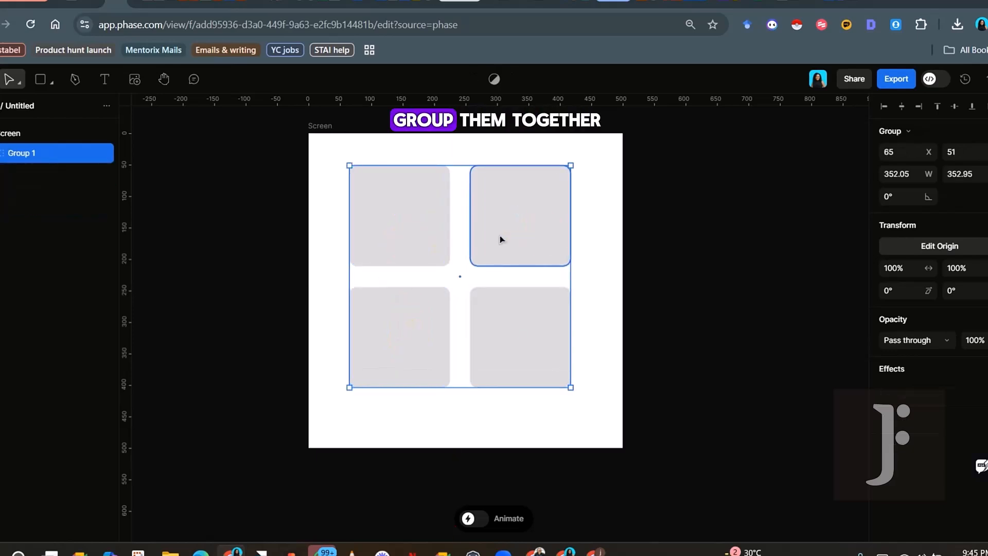
drag(572, 160, 611, 269)
Set the group's rotation to 45° and centre it horizontally and vertically on the Screen
click(901, 199)
text(45)
key(Return)
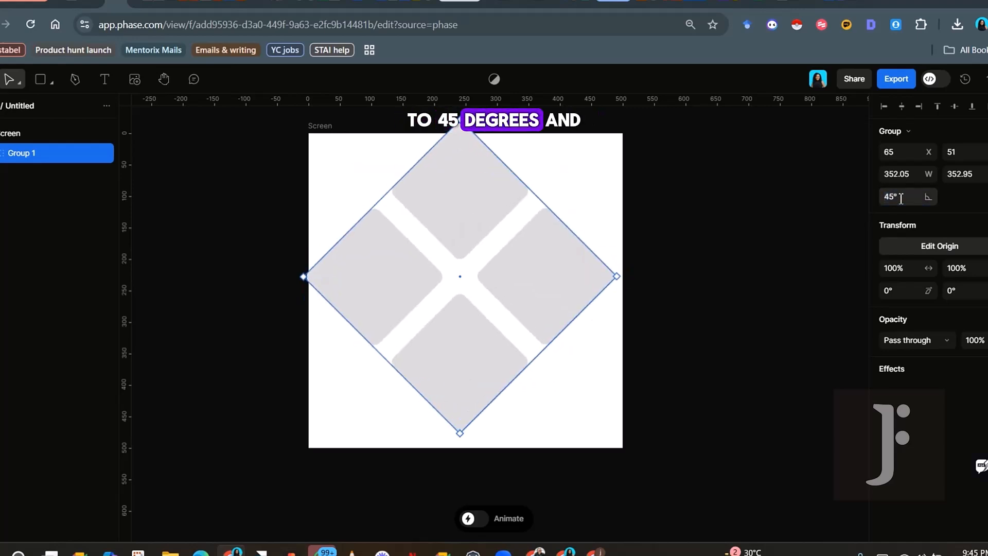
click(901, 107)
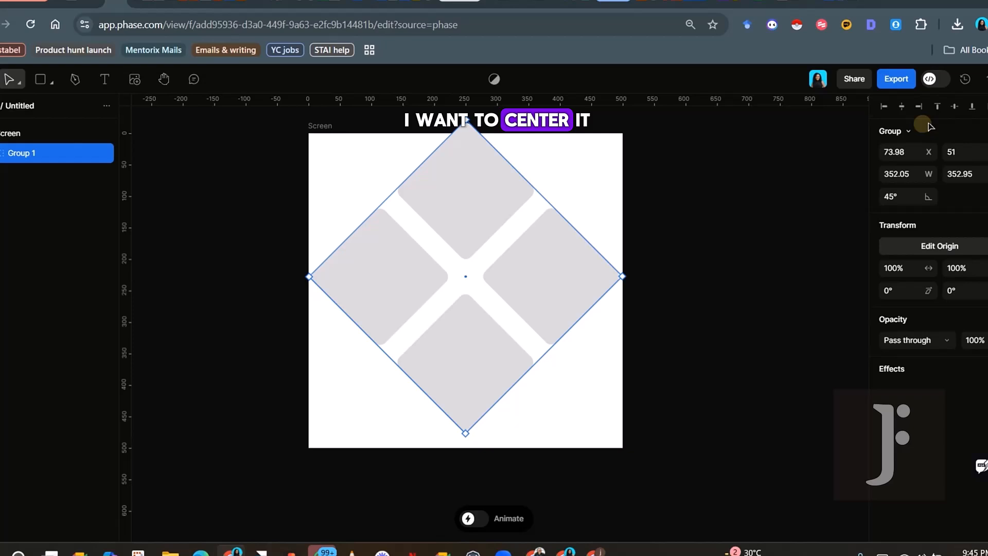
click(954, 107)
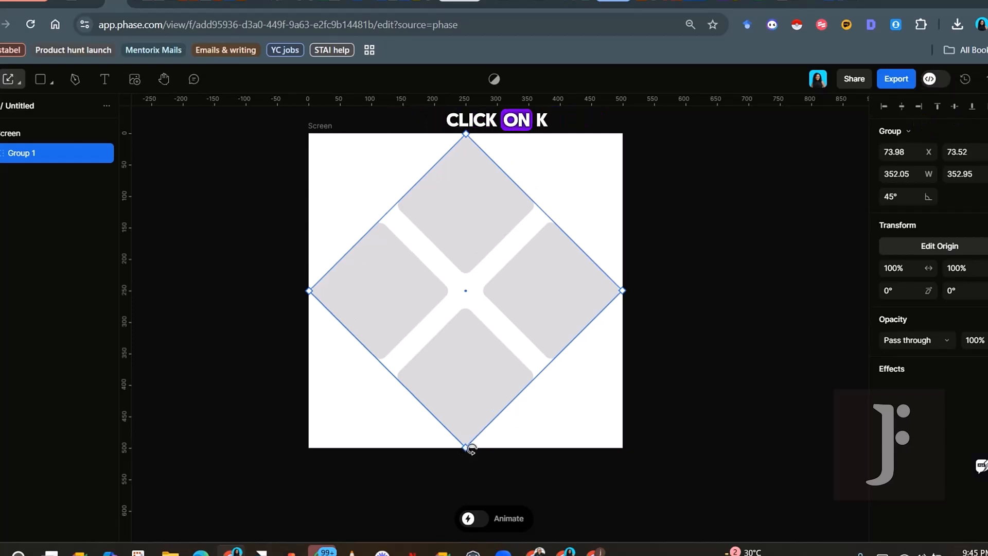
Scale the diamond down to 74.41% and wrap it in Container 1
drag(464, 449, 464, 406)
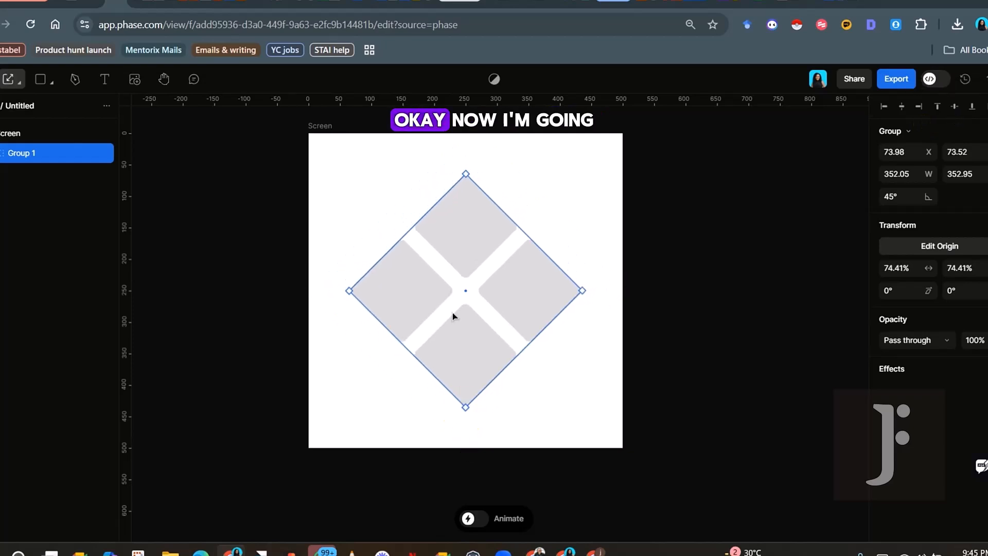
key(ctrl+alt+g)
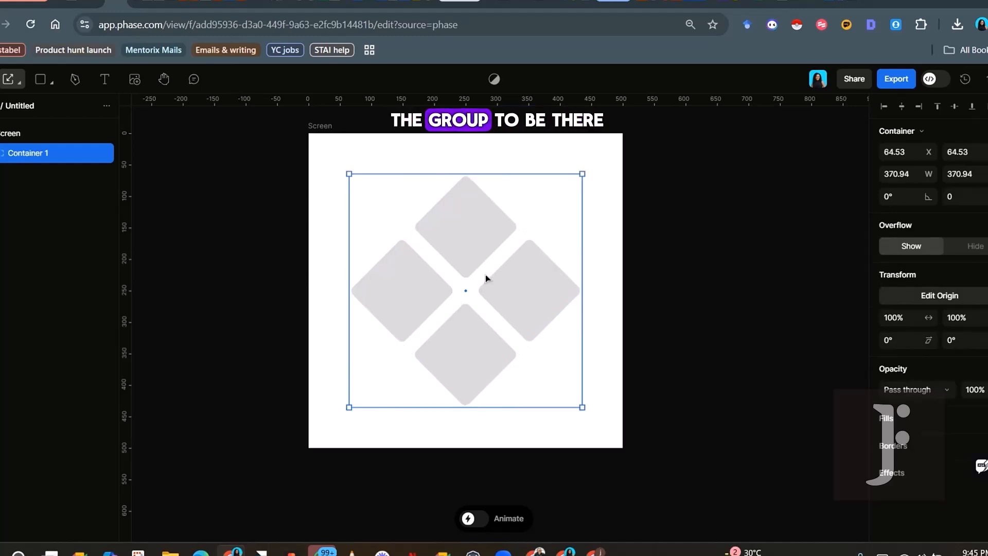
right_click(457, 249)
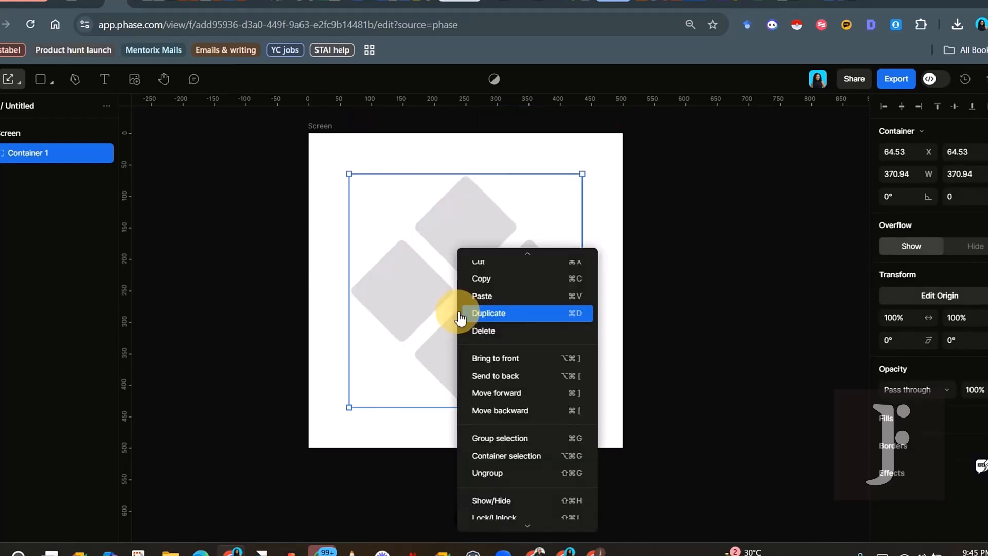
Ungroup the container into four rectangles and fill the left and right diamonds blue 114DB3
click(486, 472)
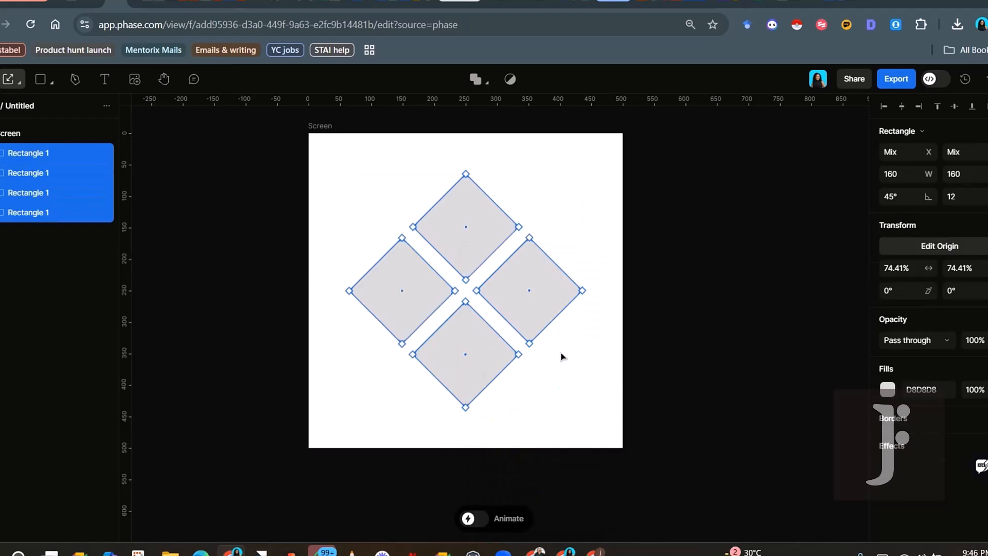
click(560, 353)
click(511, 311)
shift+click(419, 291)
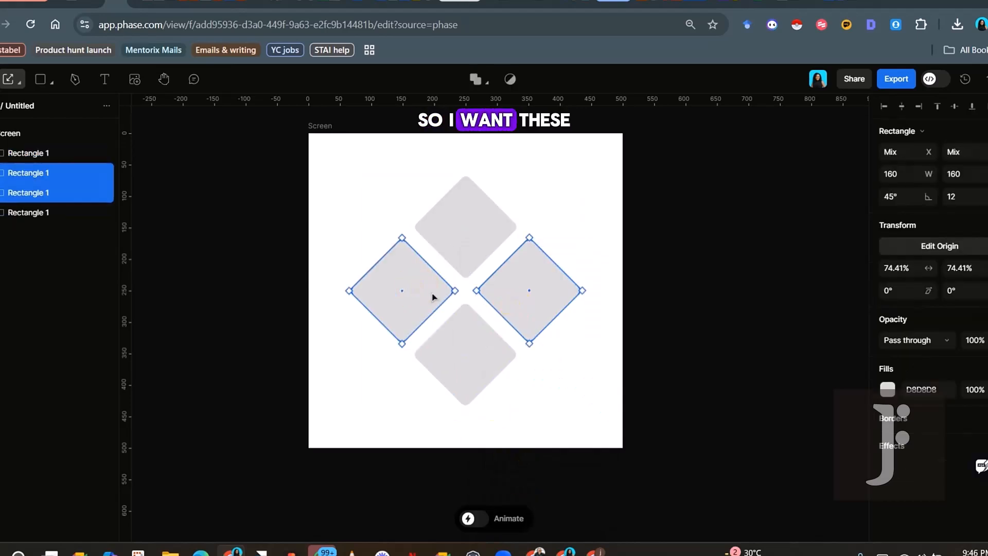
click(884, 388)
click(810, 432)
click(834, 355)
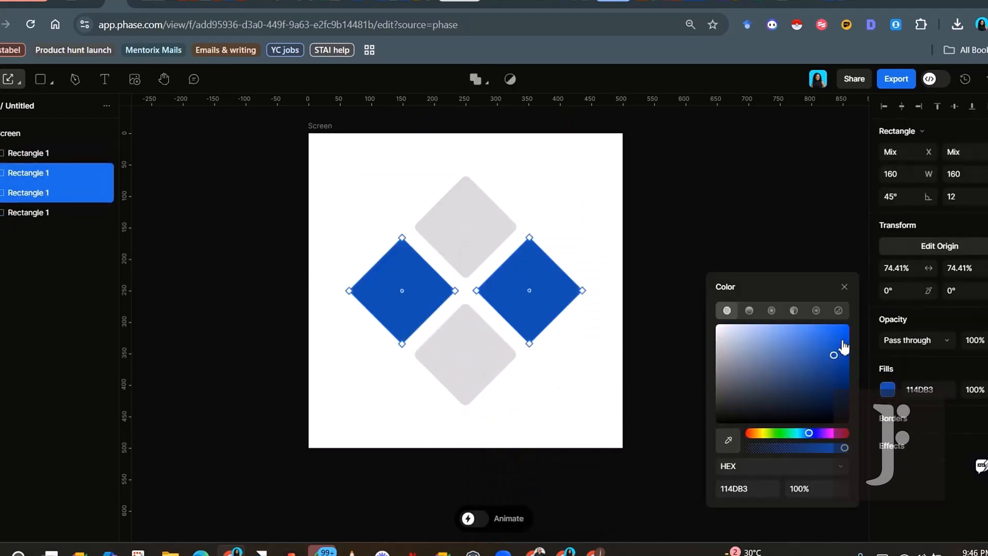
click(842, 340)
Fill the top and bottom diamonds with pale blue ECF3FF
click(464, 229)
shift+click(468, 354)
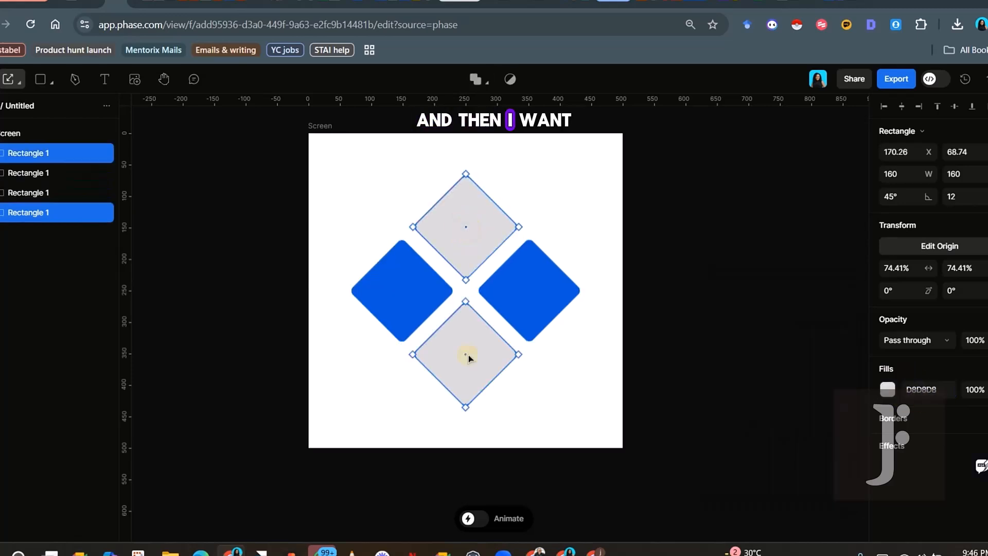
click(914, 388)
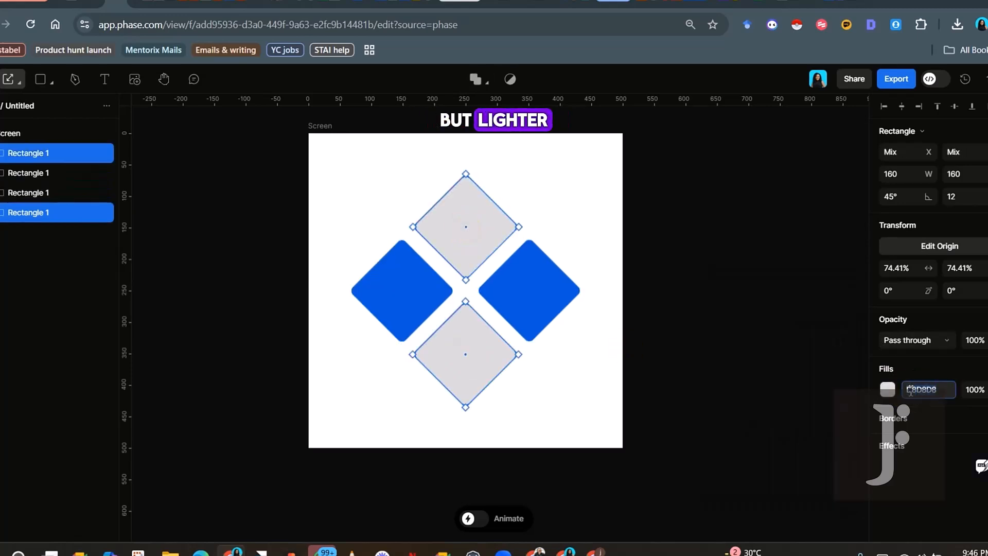
text(0057E9)
key(Return)
click(888, 389)
click(730, 328)
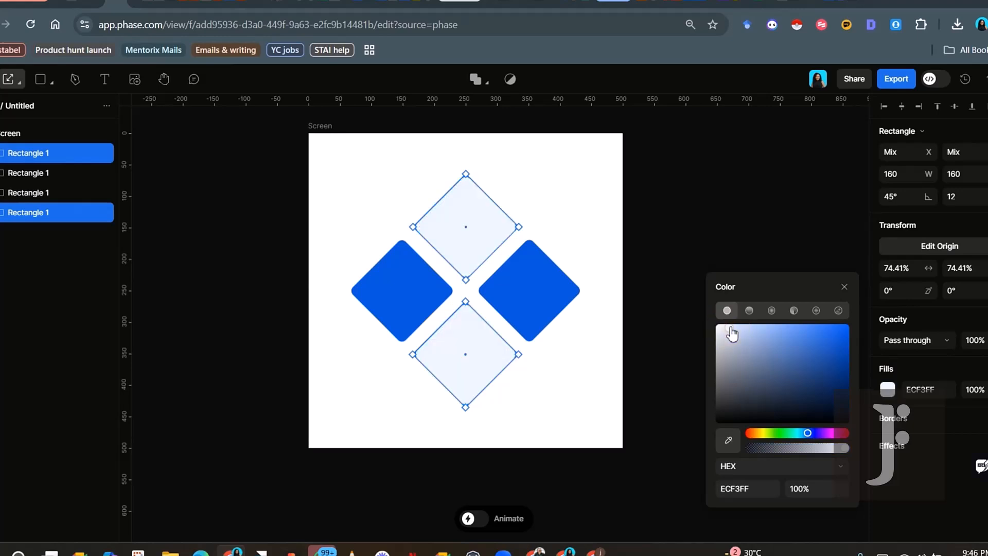
click(732, 327)
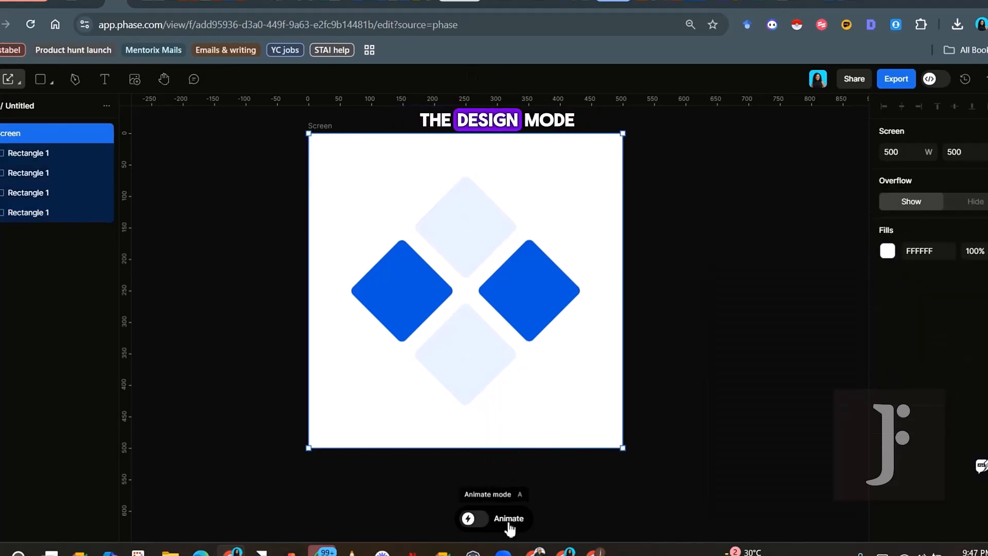
Turn on Animate to show the 2 s timeline, return the playhead to 0, and recentre the artboard
click(495, 469)
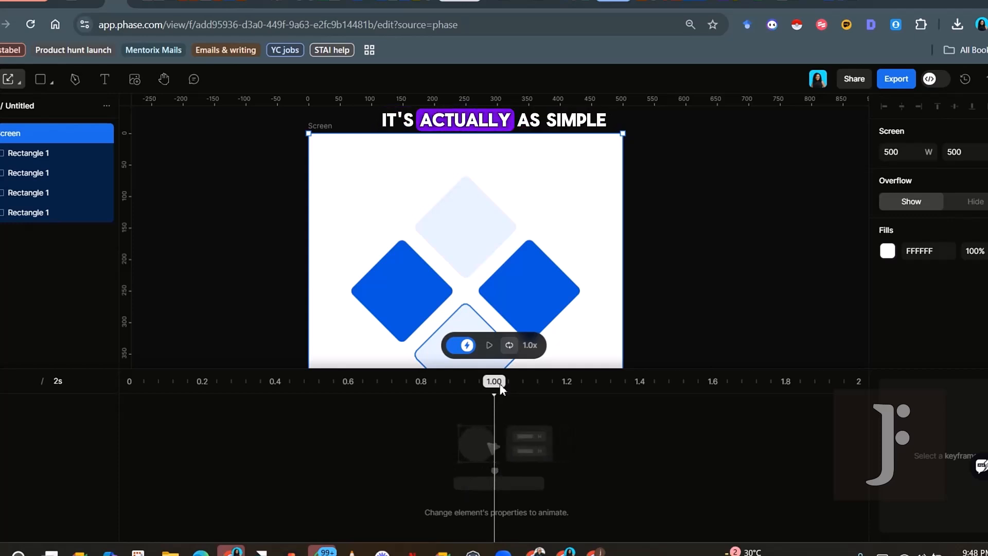
click(158, 382)
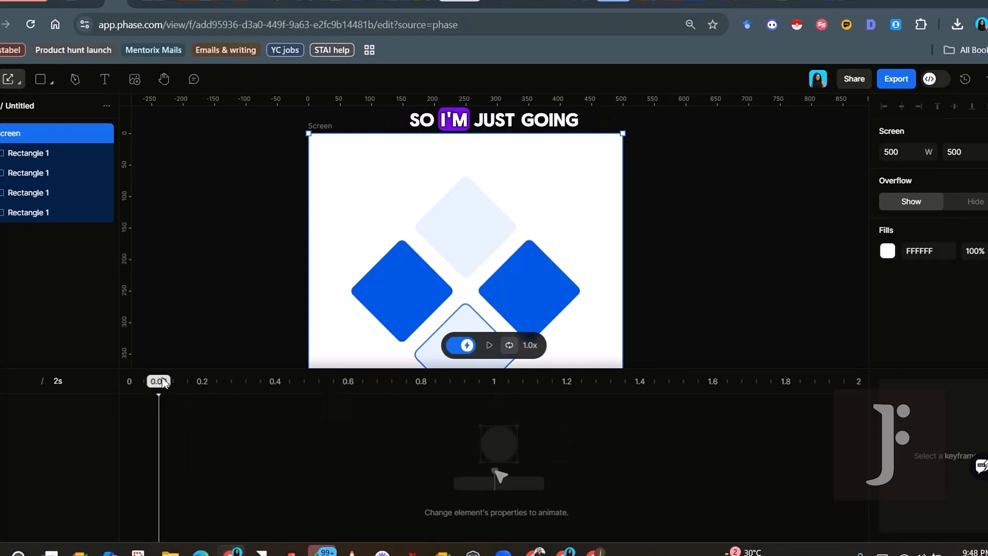
drag(157, 382, 514, 383)
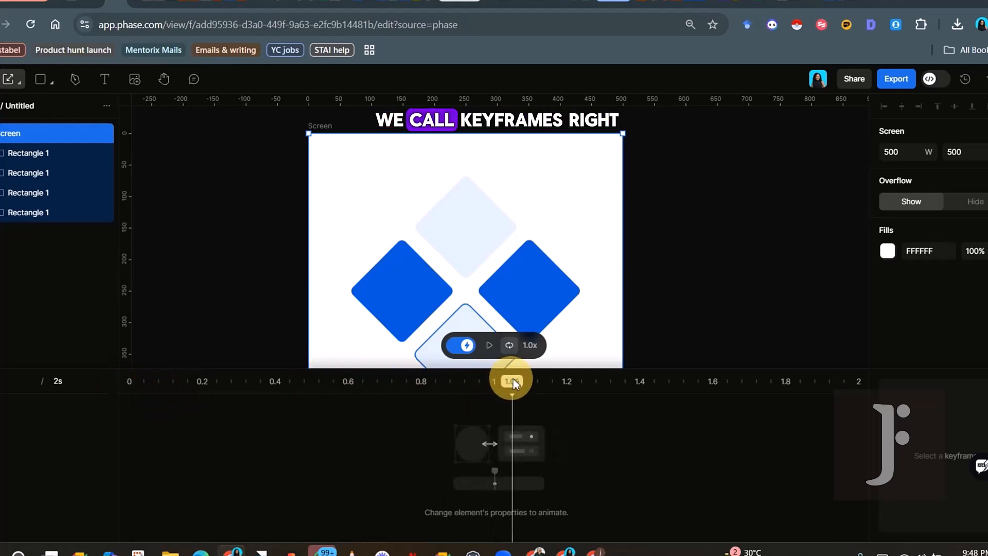
drag(437, 381, 207, 388)
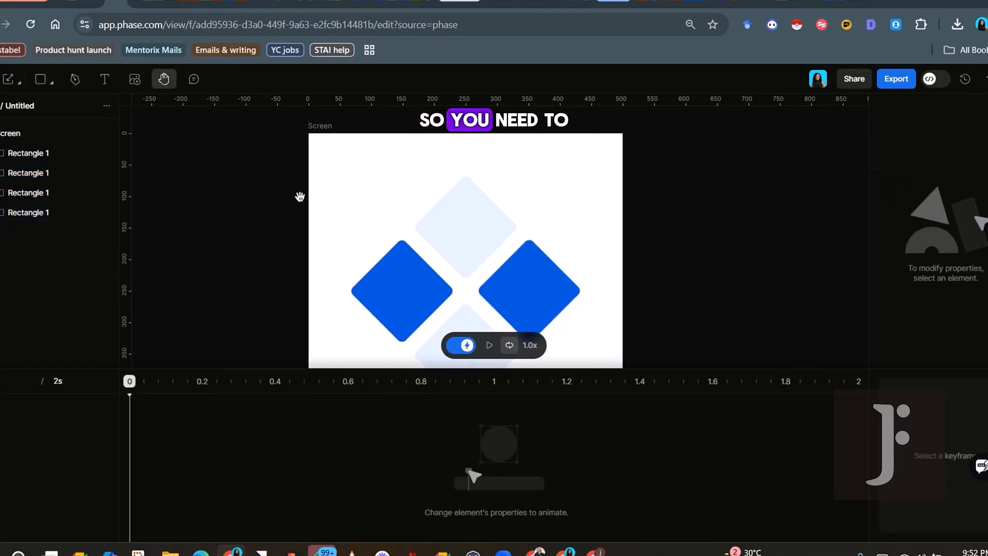
drag(300, 197, 333, 191)
drag(377, 255, 456, 209)
Select all four diamond rectangles: left, bottom, right and top
scroll(456, 242, down, 2)
key(space)
click(488, 247)
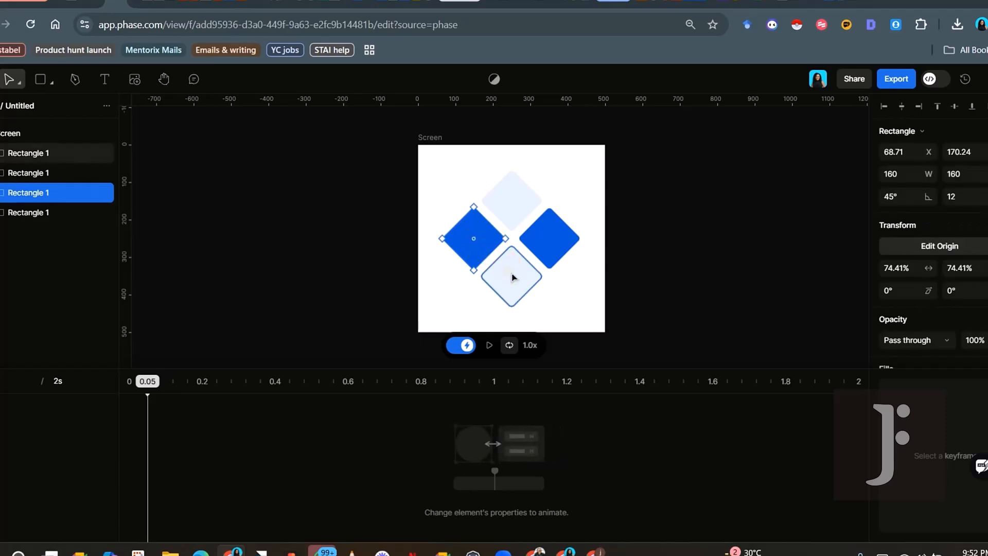
shift+click(522, 265)
shift+click(549, 238)
shift+click(521, 200)
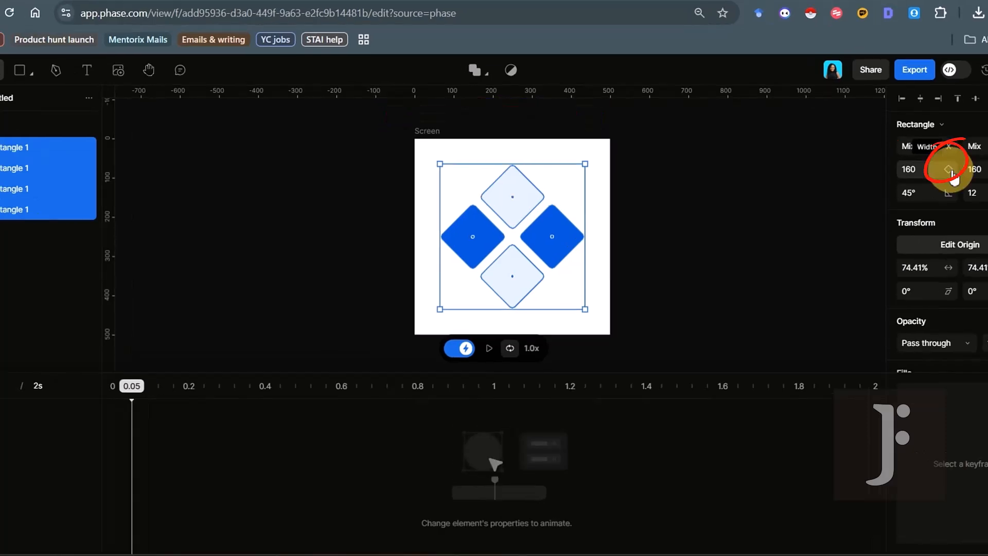
Add starting keyframes at 0.05 s for the diamonds' width, height and position
click(949, 169)
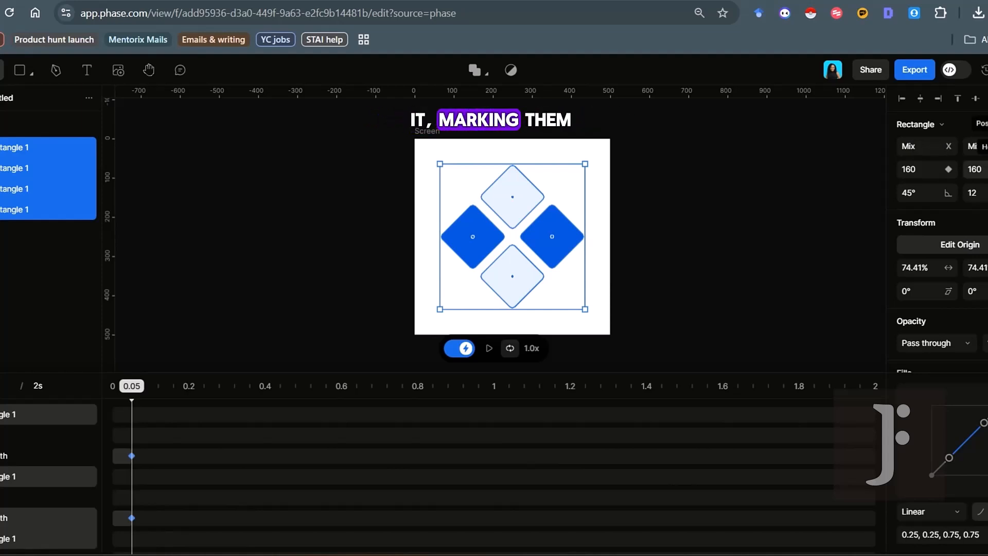
click(987, 169)
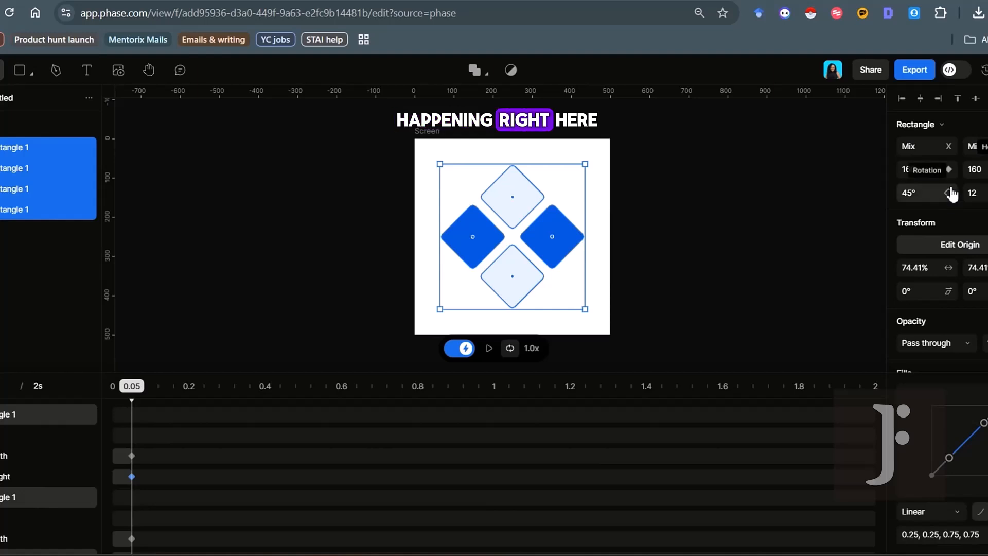
scroll(948, 283, down, 3)
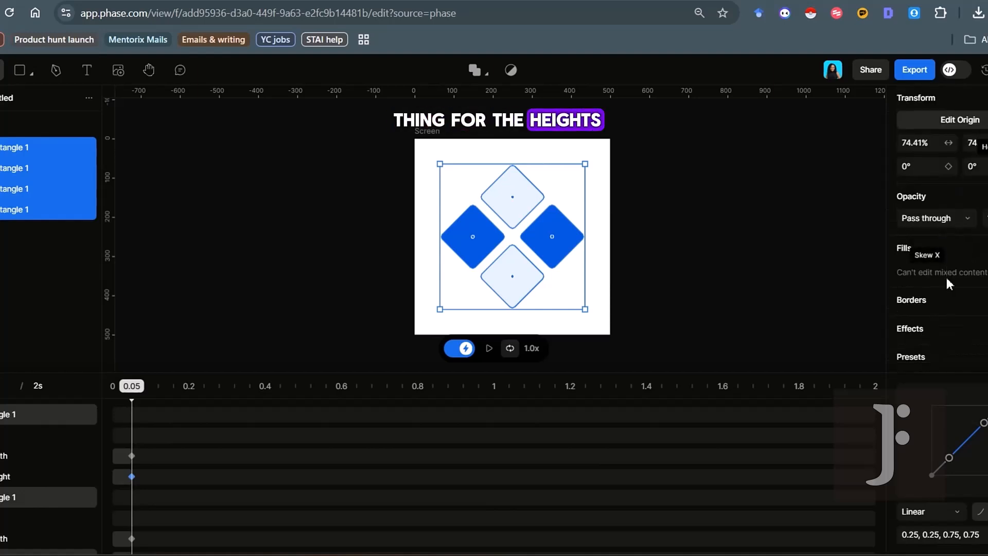
scroll(949, 283, up, 3)
click(948, 281)
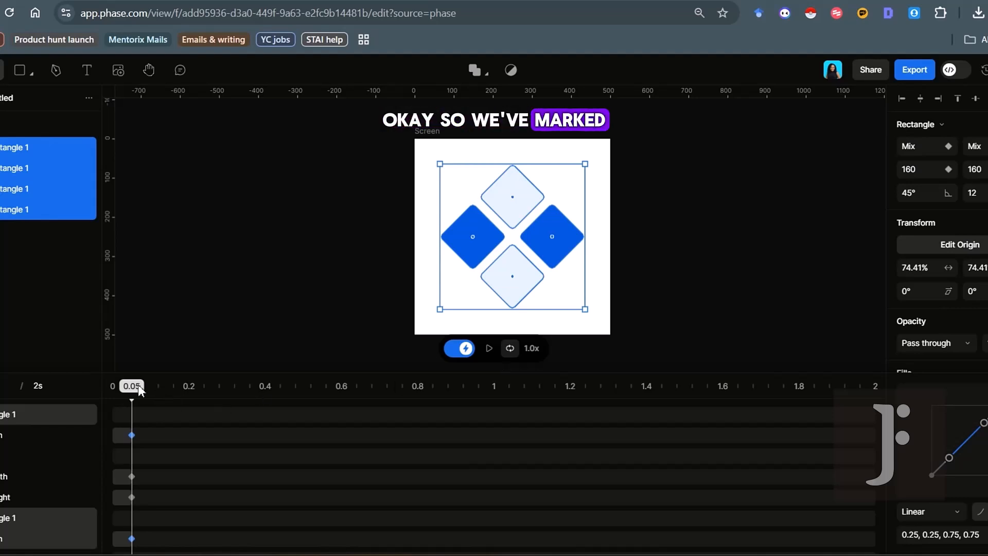
Drag the starting keyframes from 0.05 to about 0.02 s, then check the bottom and right diamonds
drag(139, 390, 526, 429)
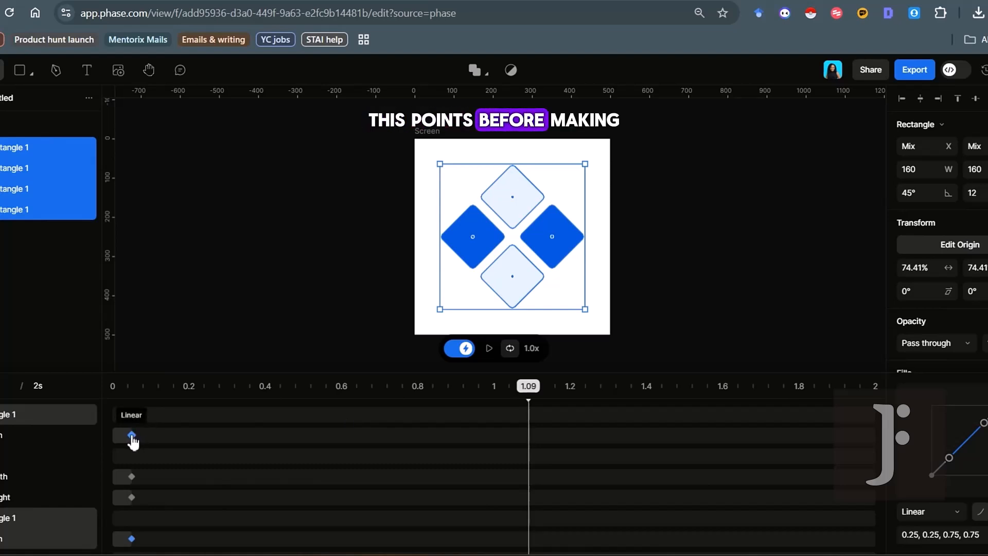
drag(506, 391, 512, 391)
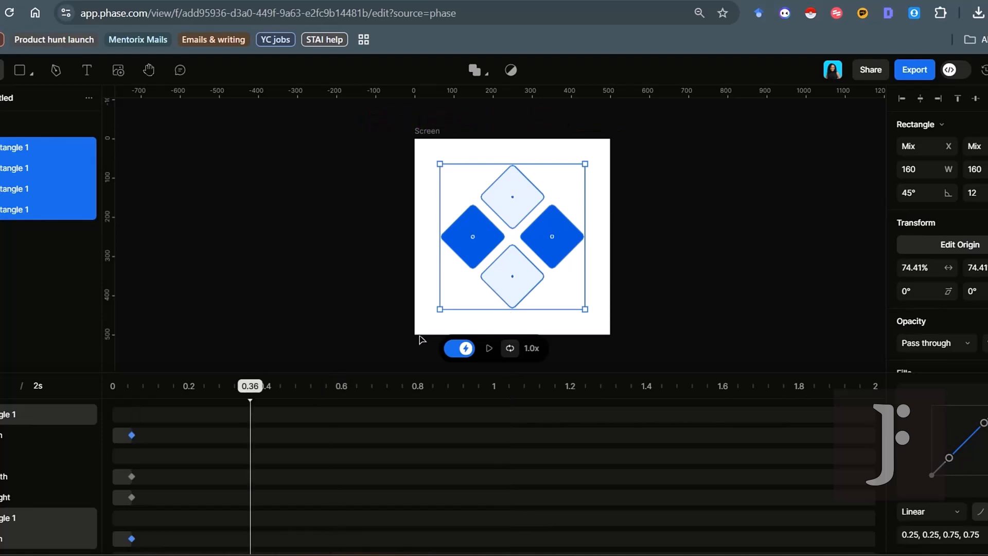
drag(250, 387, 599, 425)
drag(600, 386, 133, 395)
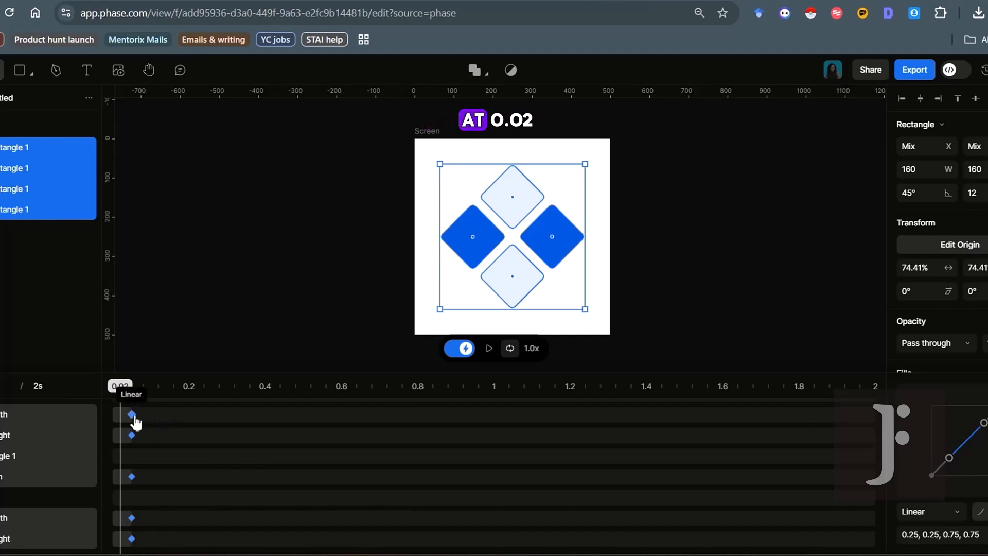
drag(133, 415, 124, 415)
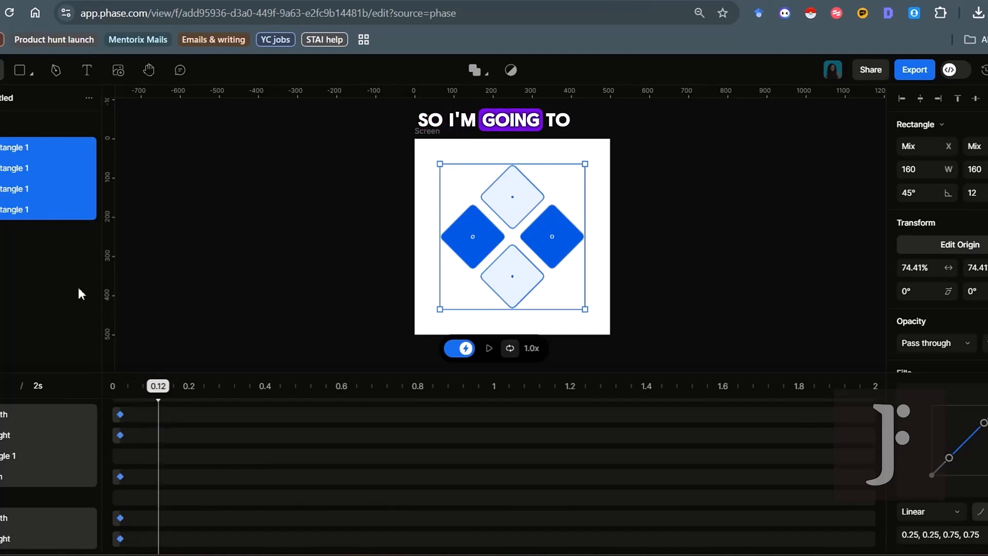
click(523, 263)
click(540, 242)
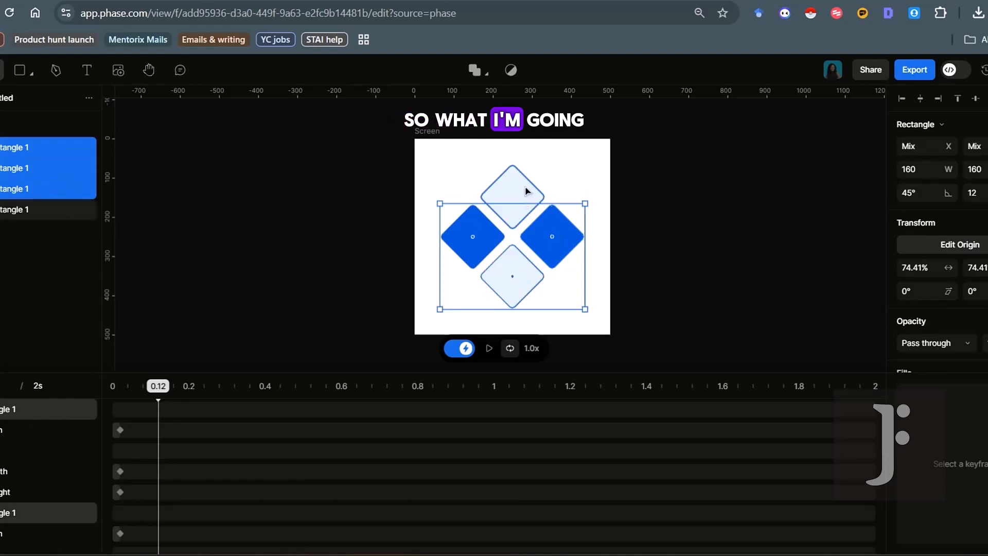
Scale all four diamonds evenly around their own centres to 53.2% at 0.12 s
shift+click(525, 191)
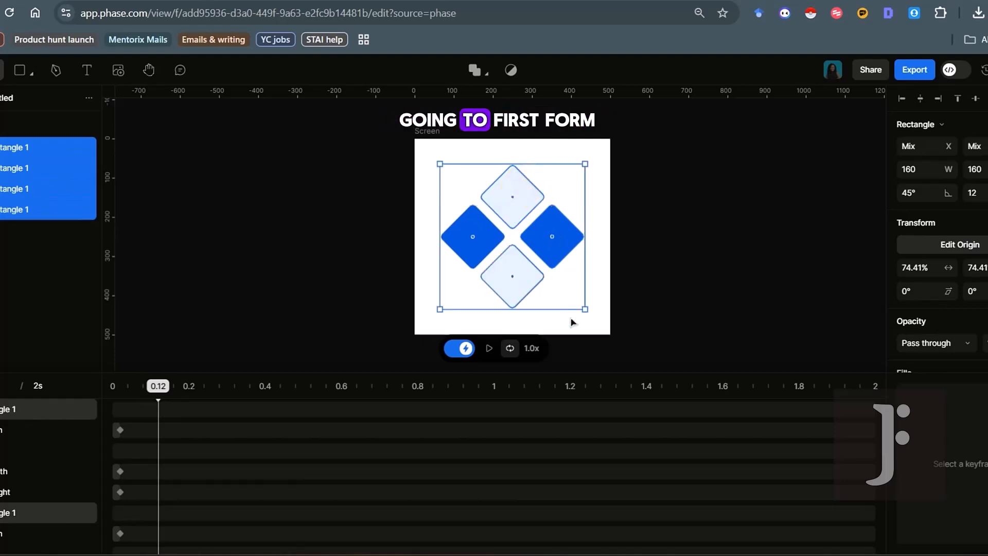
key(ctrl)
drag(585, 236, 573, 234)
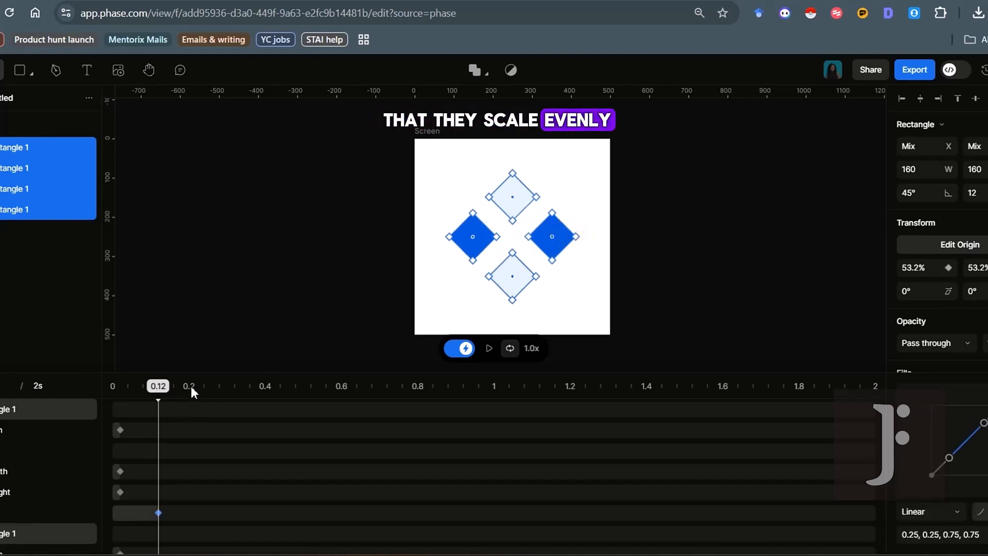
At about 0.25 s, drag the top diamond over onto the right diamond
drag(191, 386, 207, 384)
scroll(539, 223, up, 5)
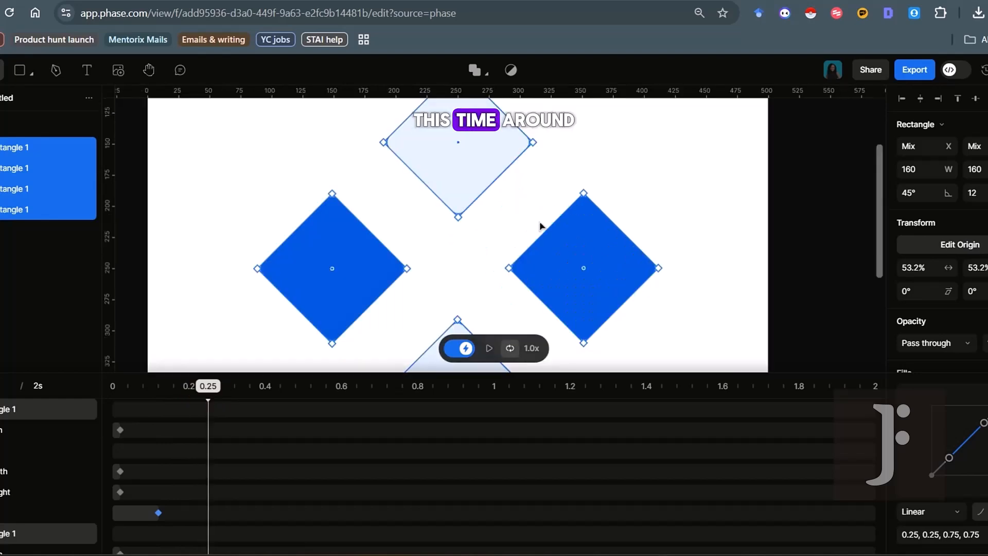
scroll(539, 224, down, 3)
drag(507, 182, 577, 252)
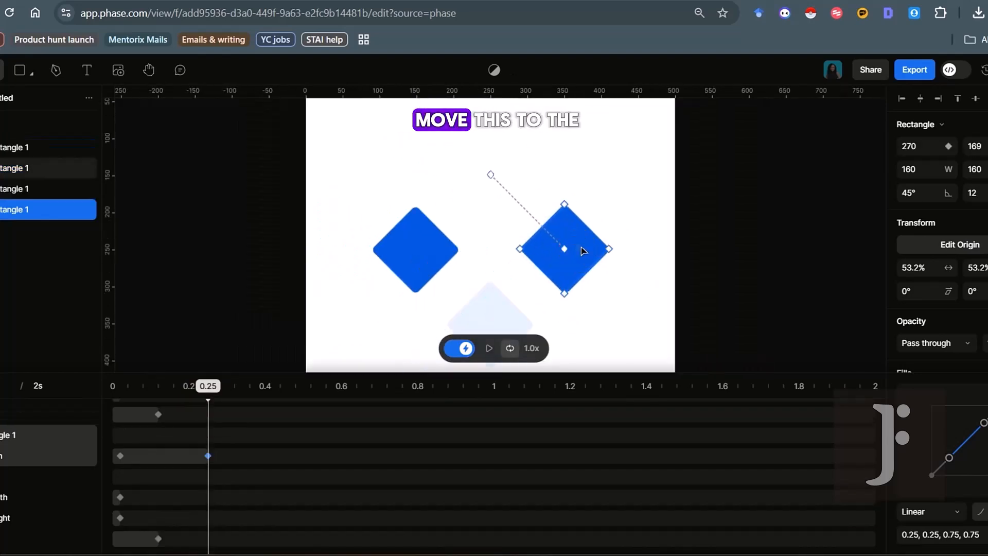
Place horizontal guides at the top diamond's tip and the pale diamond's bottom
scroll(580, 252, up, 10)
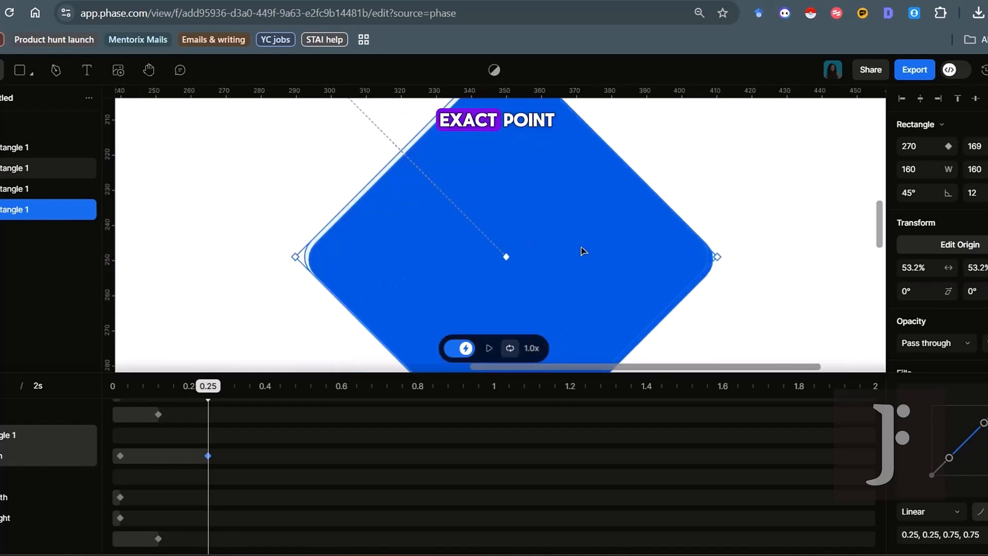
scroll(582, 251, down, 5)
drag(535, 90, 535, 129)
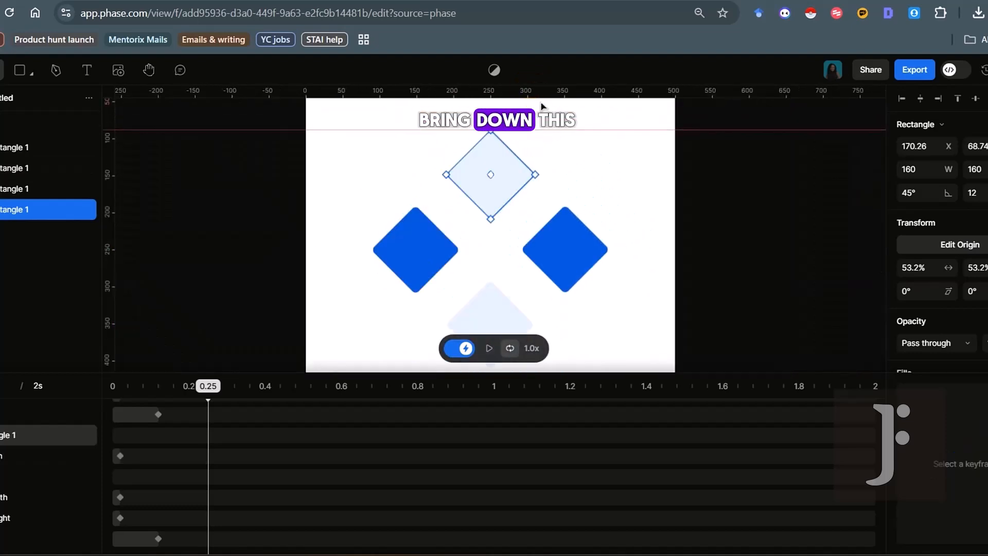
drag(541, 91, 542, 220)
scroll(541, 220, up, 10)
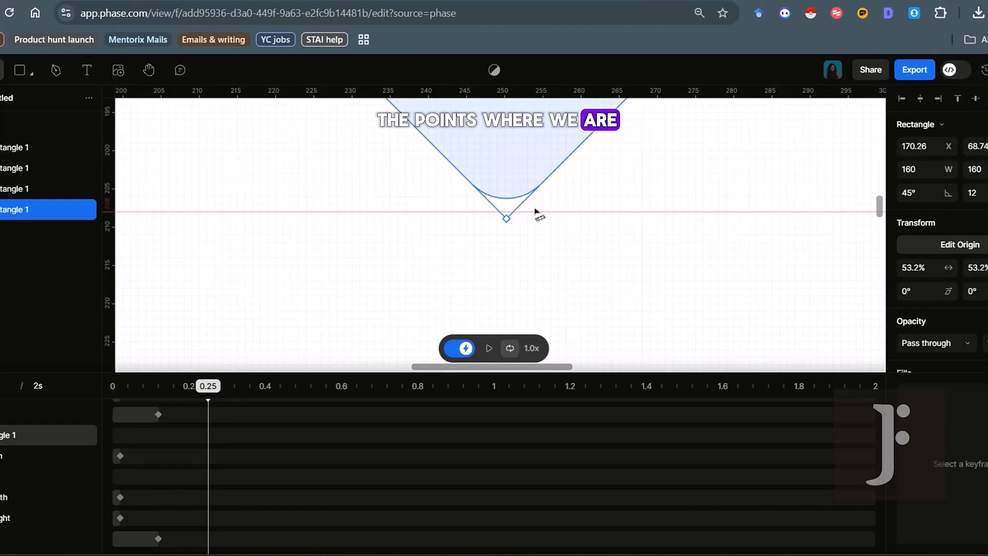
scroll(567, 221, down, 10)
scroll(567, 221, up, 6)
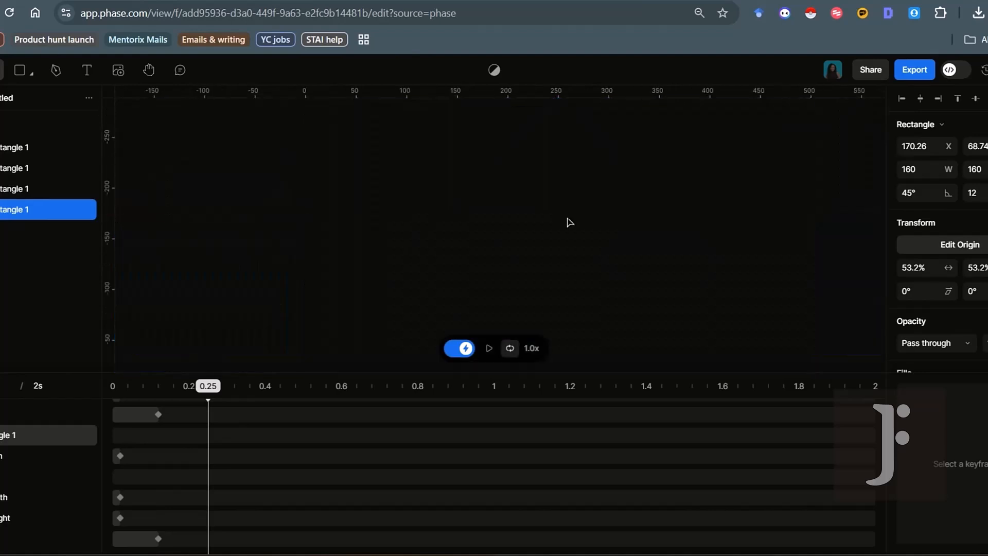
scroll(567, 221, down, 3)
scroll(448, 196, up, 10)
scroll(448, 195, down, 10)
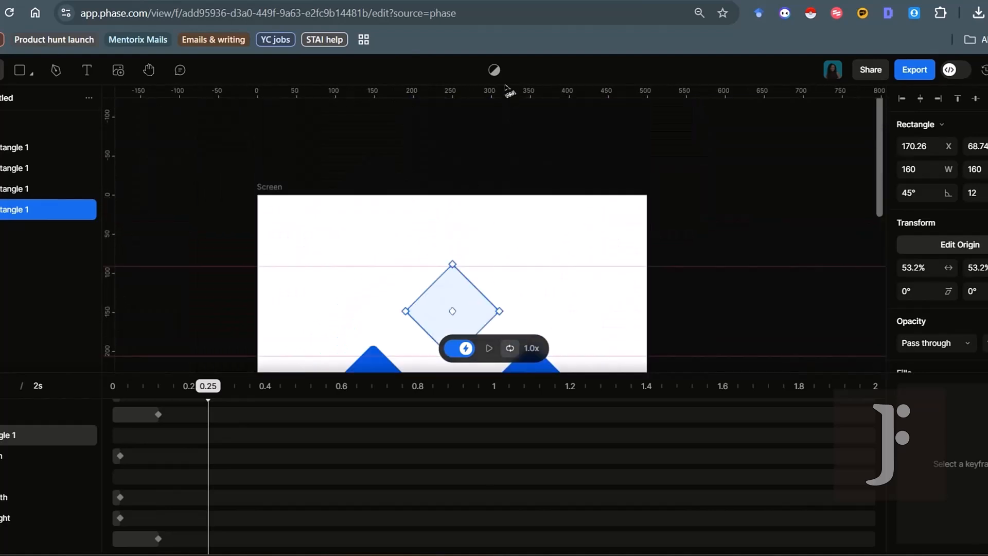
click(540, 349)
scroll(536, 288, down, 5)
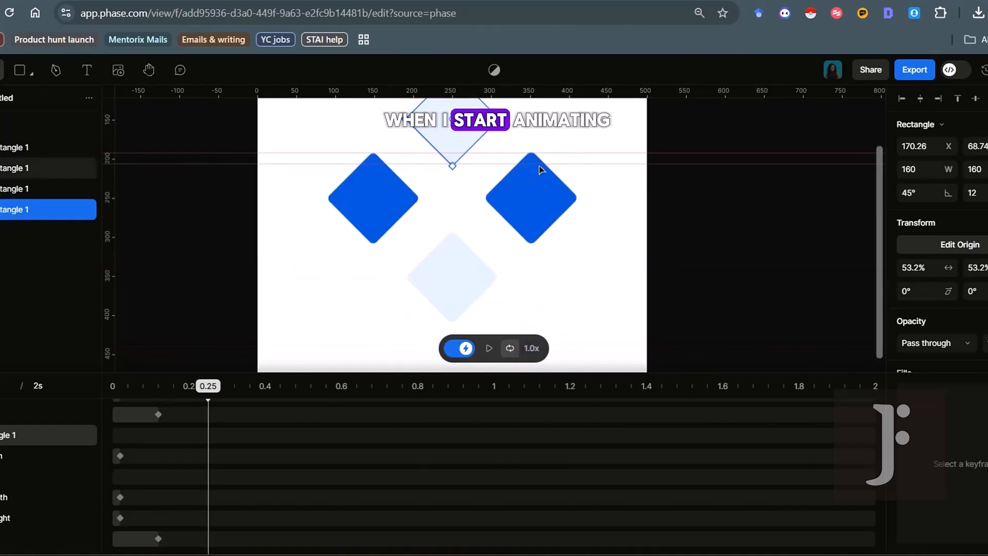
scroll(539, 162, up, 4)
scroll(539, 162, up, 5)
scroll(538, 160, down, 5)
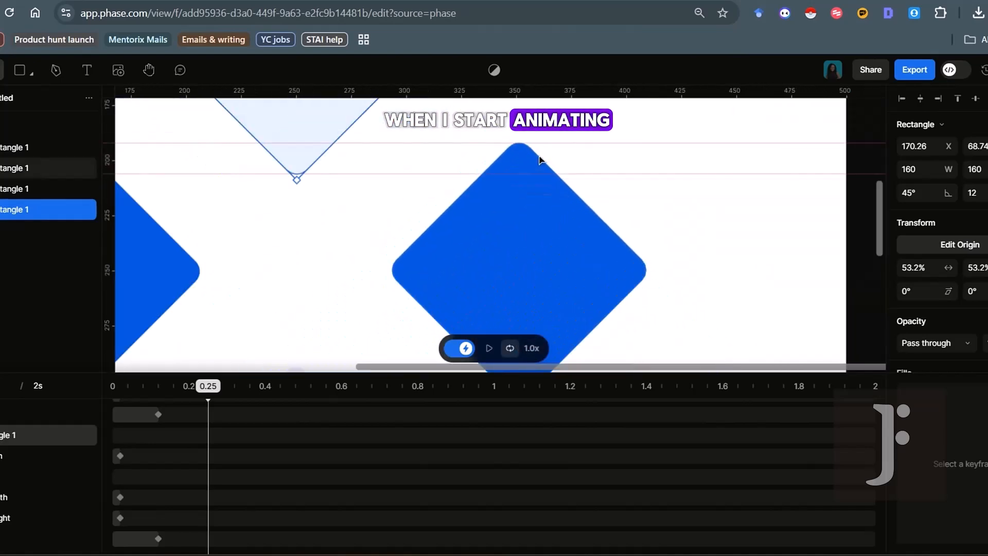
scroll(539, 160, down, 2)
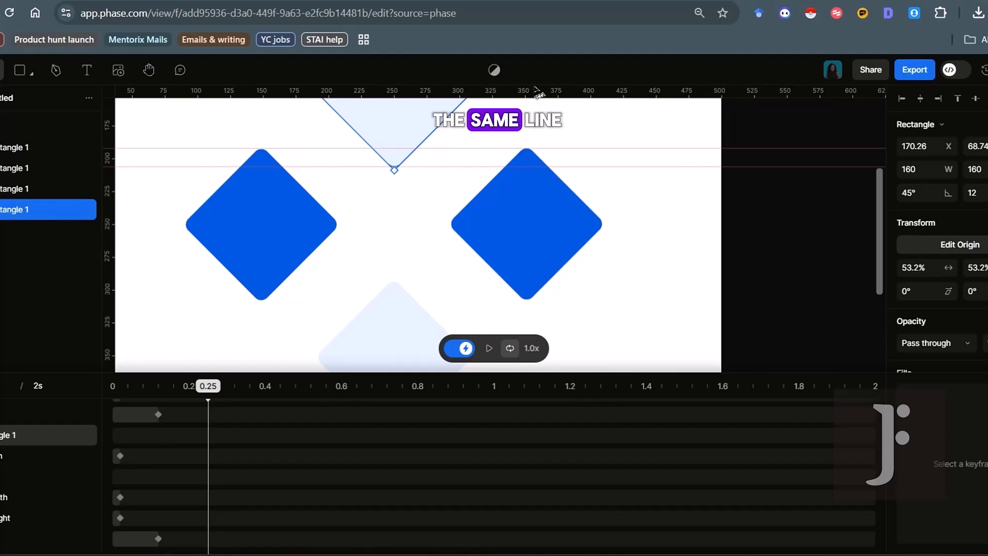
scroll(562, 293, up, 5)
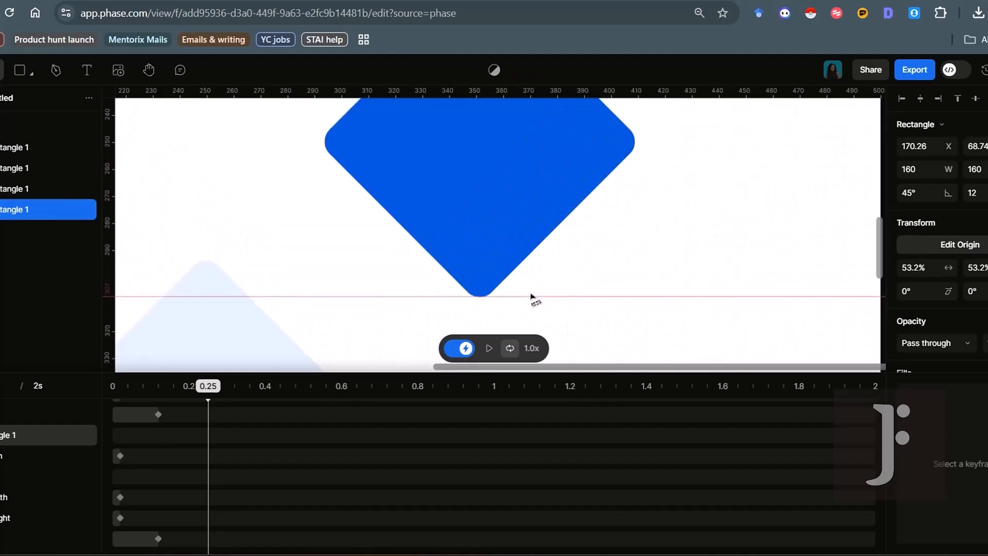
scroll(396, 147, down, 5)
scroll(360, 272, up, 3)
drag(428, 91, 411, 239)
scroll(331, 235, up, 2)
scroll(330, 235, down, 5)
Add vertical guides at the diamonds' left corner, other corners and right tip, then recentre the view
drag(109, 257, 284, 252)
drag(109, 293, 368, 270)
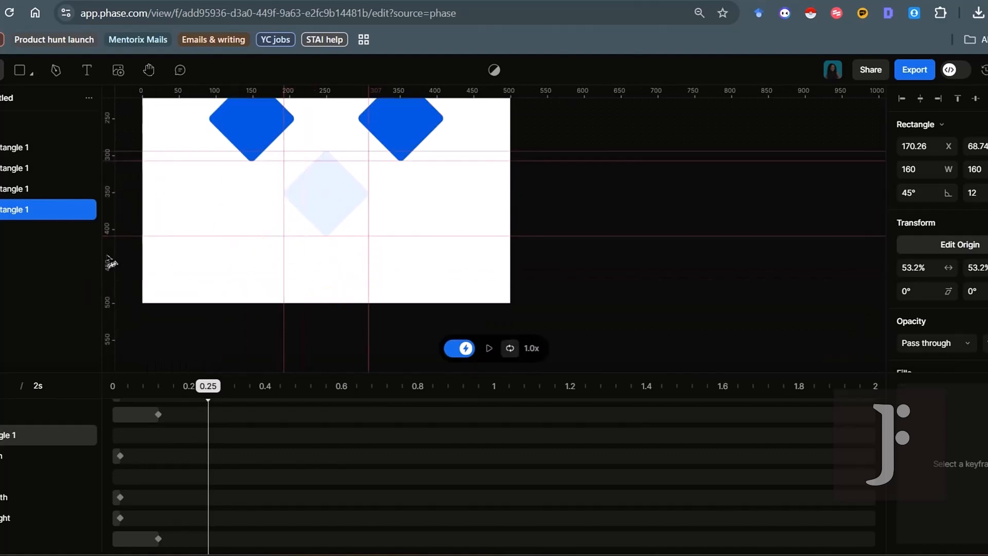
drag(108, 257, 358, 254)
drag(109, 290, 443, 244)
scroll(374, 205, up, 5)
drag(346, 198, 342, 197)
scroll(343, 204, down, 5)
scroll(410, 249, up, 3)
scroll(236, 281, down, 4)
scroll(235, 280, up, 5)
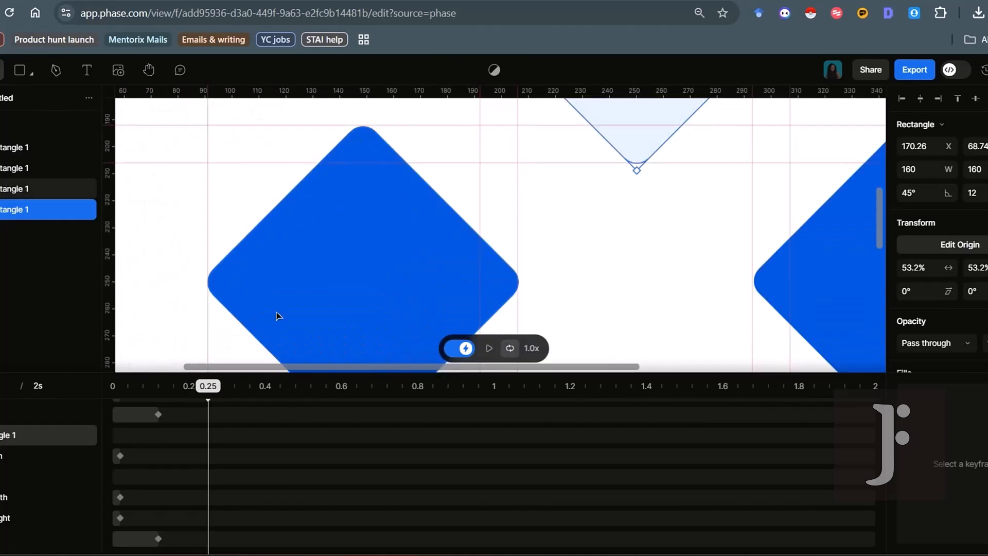
scroll(276, 315, down, 2)
scroll(721, 247, up, 8)
drag(790, 216, 810, 221)
scroll(746, 225, down, 8)
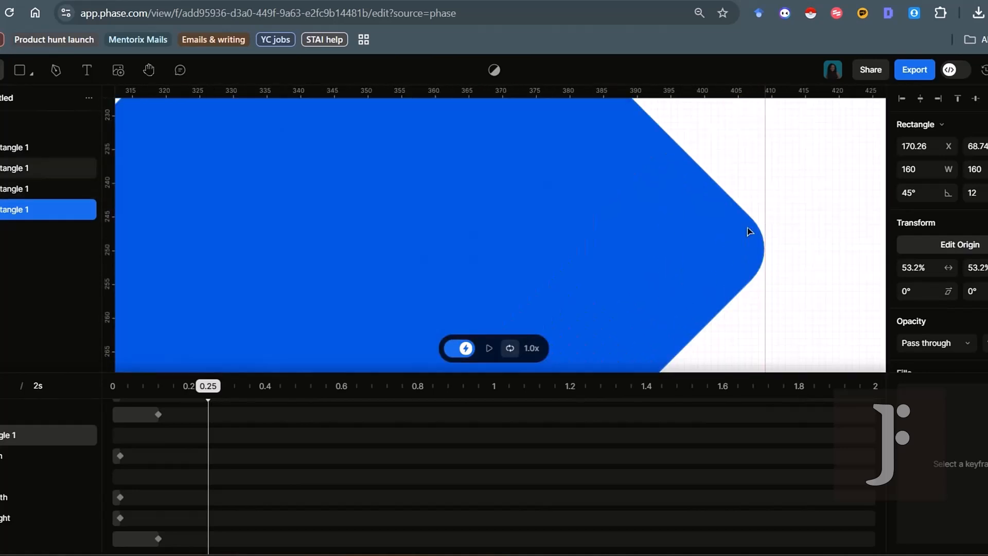
key(space)
drag(719, 216, 554, 229)
At 0.25 s, drag the top and left diamonds inward toward the logo centre
click(482, 170)
mouse_move(492, 182)
mouse_down()
mouse_move(486, 162)
mouse_move(557, 231)
mouse_move(549, 227)
mouse_up()
scroll(550, 226, up, 3)
scroll(550, 227, up, 4)
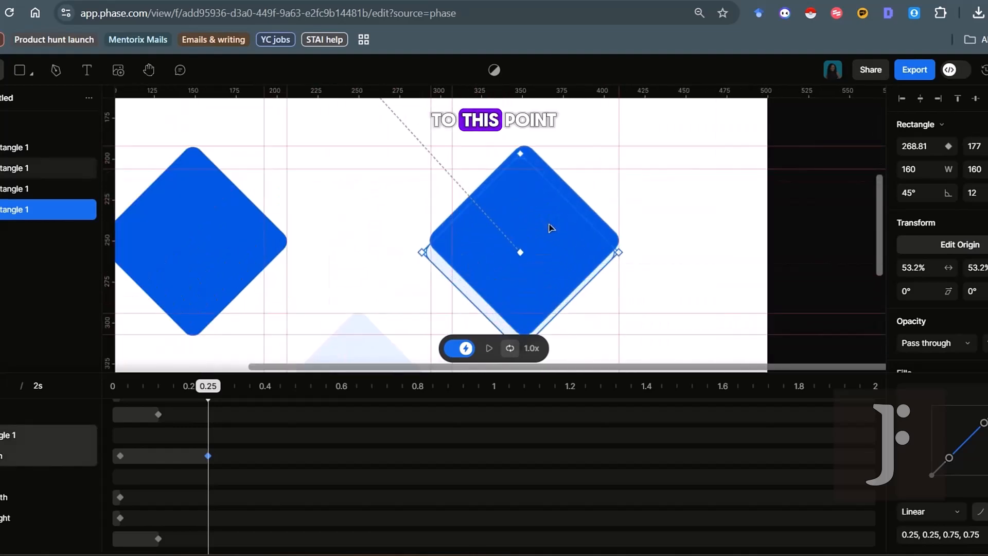
click(337, 344)
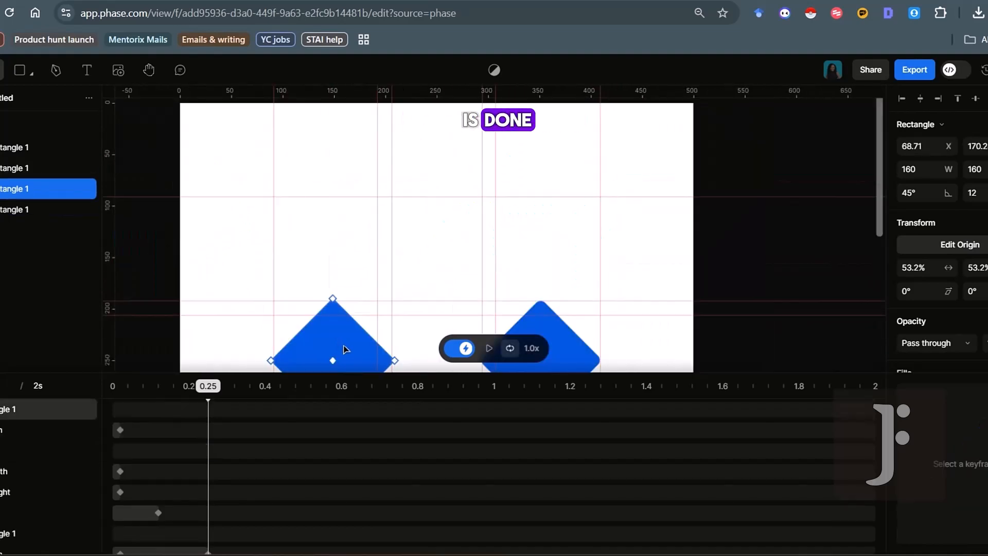
drag(337, 344, 447, 245)
Move the pale lower and right diamonds into place, nudging them to close the diamond
scroll(446, 245, up, 5)
scroll(447, 245, down, 8)
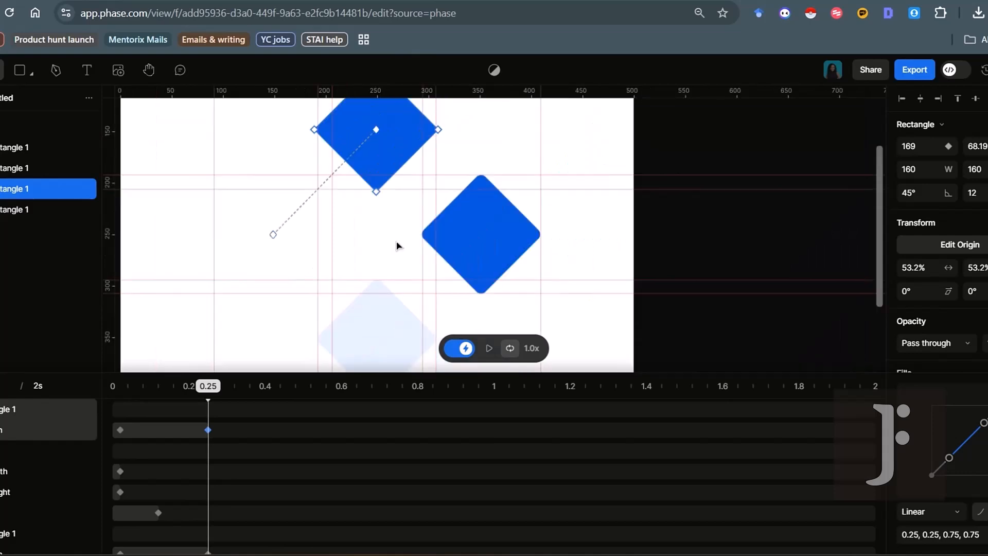
drag(384, 308, 319, 249)
scroll(318, 249, up, 5)
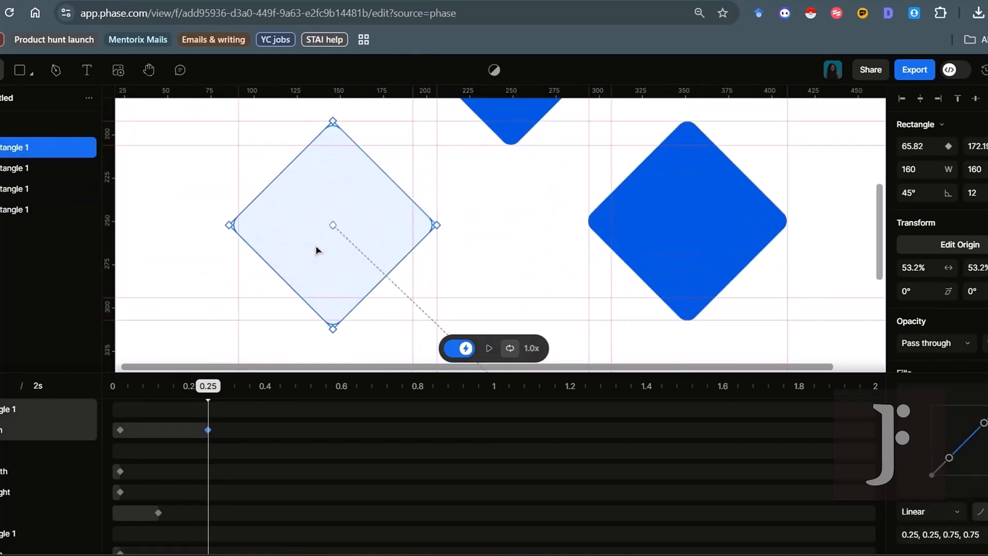
scroll(319, 249, down, 3)
drag(485, 234, 415, 329)
scroll(416, 329, down, 6)
scroll(415, 329, up, 6)
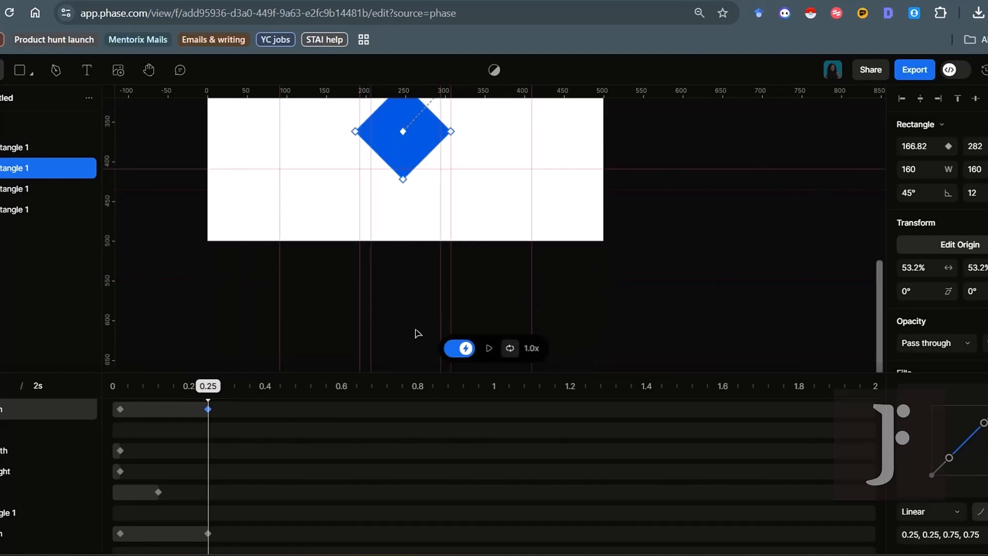
scroll(415, 328, up, 5)
key(Right)
key(Right)
key(Right)
scroll(416, 332, down, 6)
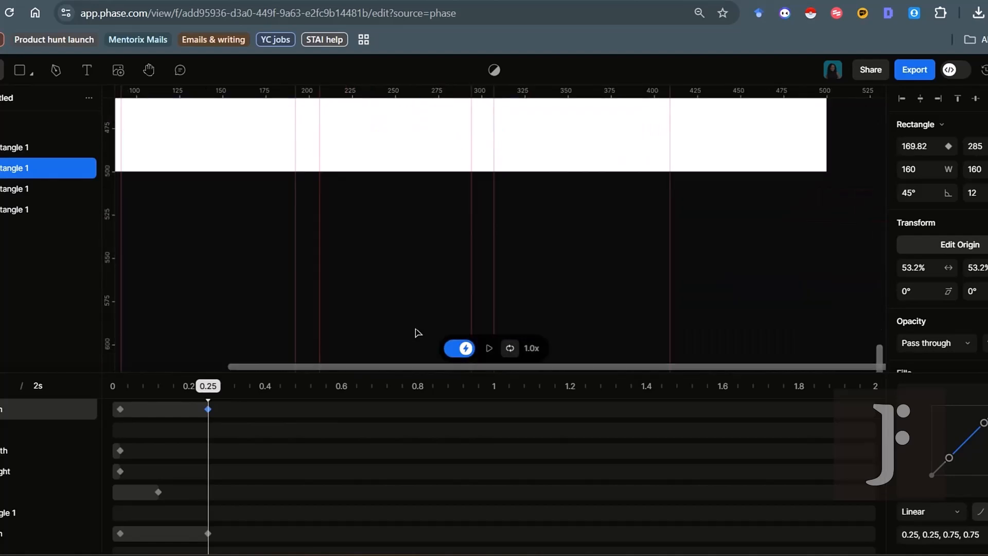
scroll(416, 326, up, 6)
drag(392, 286, 391, 270)
scroll(391, 270, down, 3)
scroll(391, 269, down, 10)
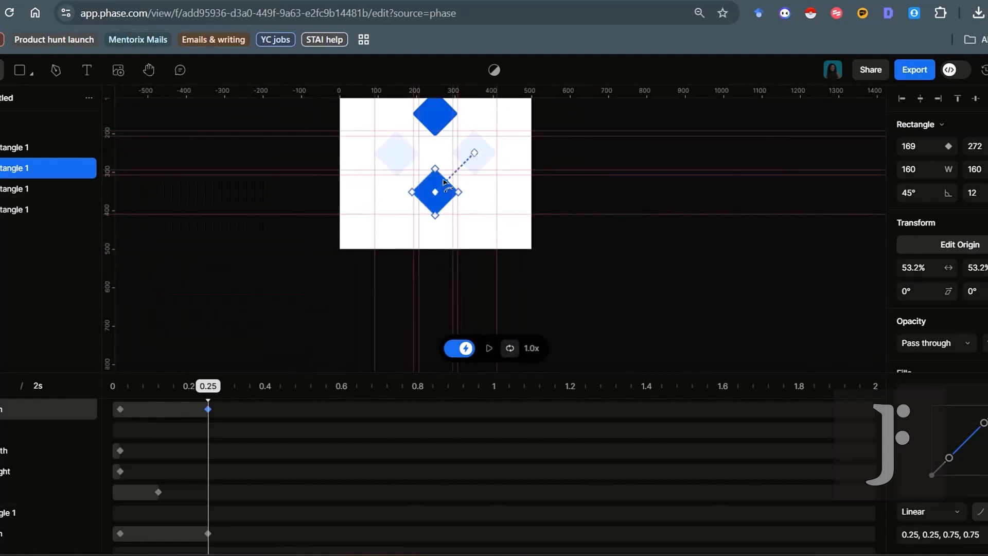
scroll(443, 180, up, 5)
scroll(435, 275, up, 4)
scroll(436, 276, down, 4)
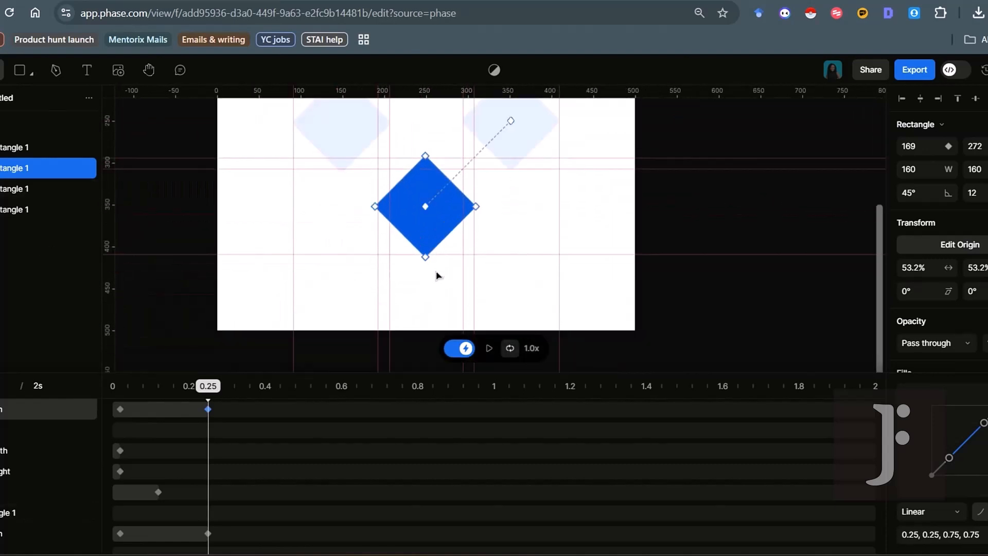
scroll(436, 274, down, 4)
scroll(666, 278, up, 1)
Select all four diamonds and scale each around its own centre to about 75%
click(148, 70)
drag(633, 283, 635, 280)
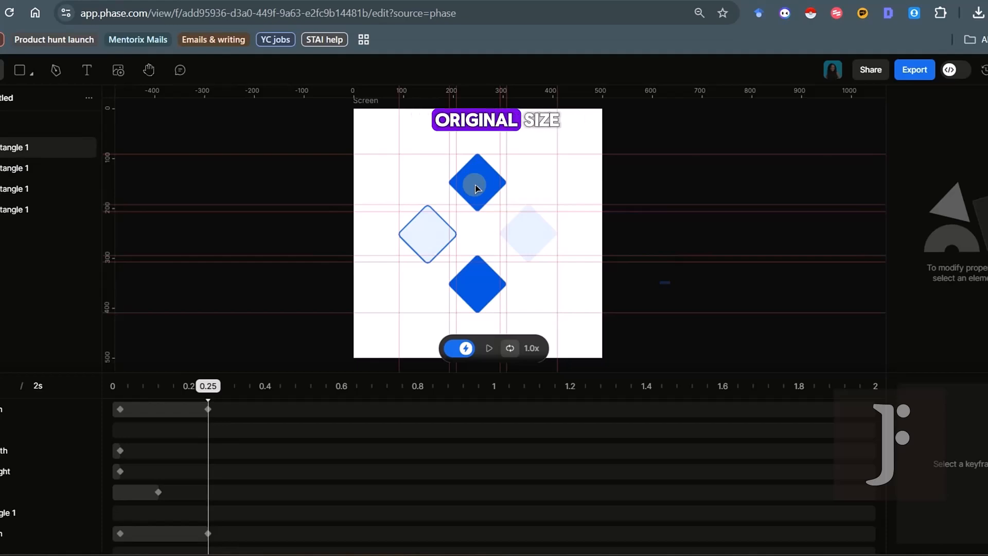
key(ctrl+a)
key(ctrl)
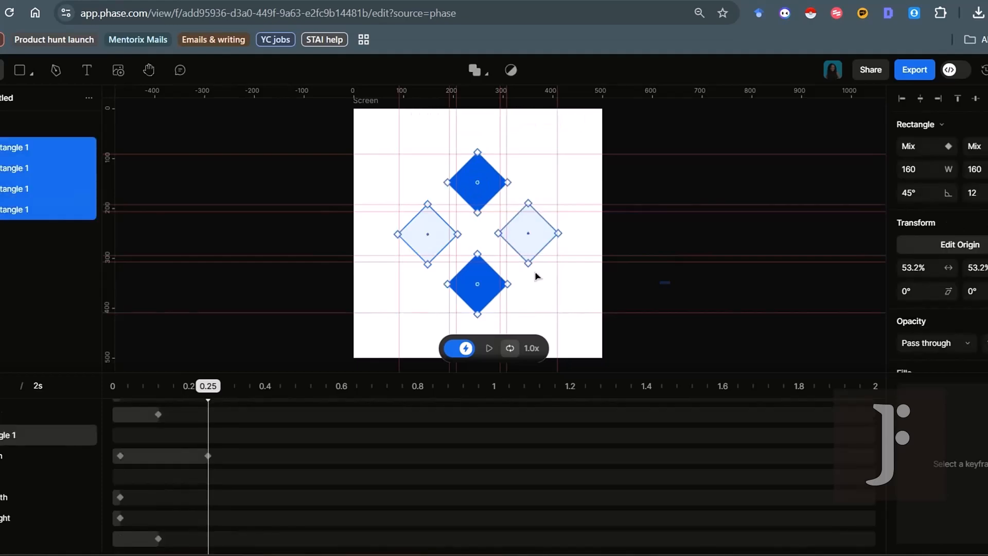
drag(558, 233, 567, 228)
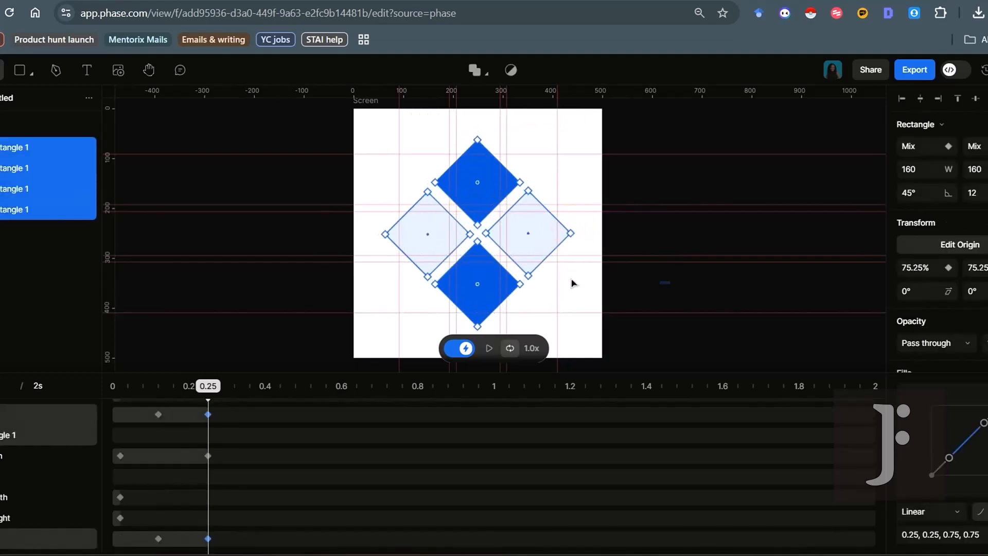
Clear the selection, then select the right, left, top and bottom diamonds together
click(575, 295)
click(517, 234)
shift+click(440, 230)
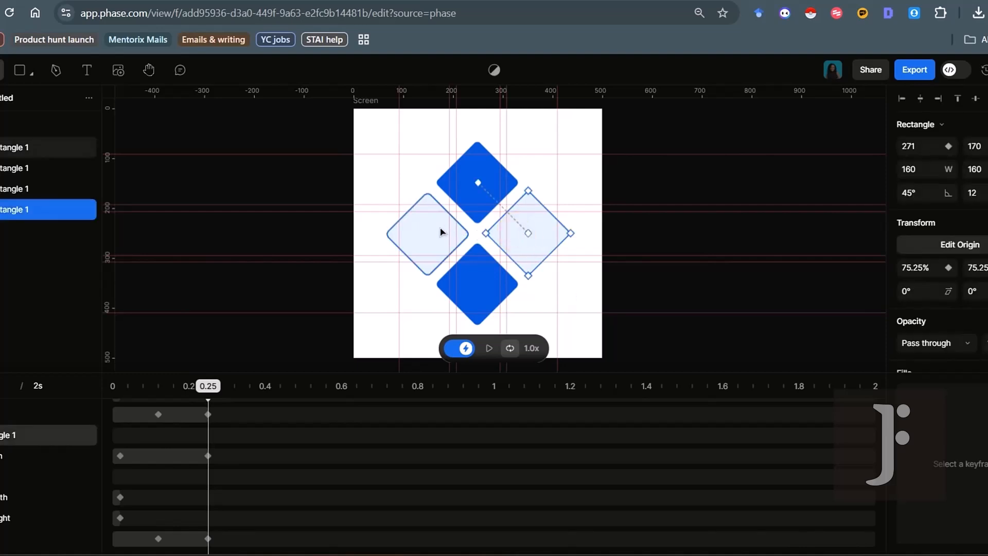
shift+click(465, 201)
shift+click(466, 257)
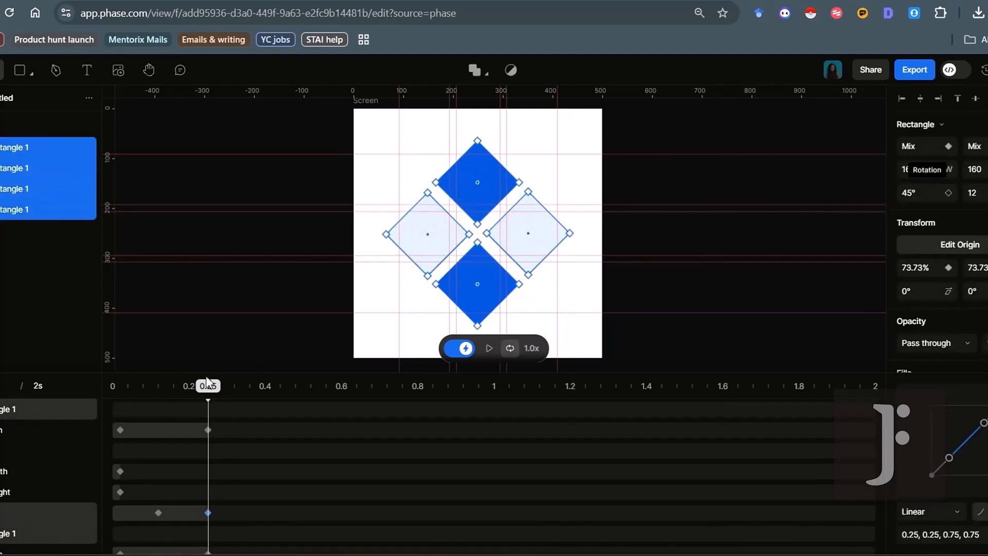
Scrub back and marquee-select all the diamonds' keyframes up to 0.25 s
mouse_move(208, 389)
mouse_down()
mouse_move(111, 387)
mouse_move(145, 381)
mouse_move(208, 396)
mouse_up()
scroll(233, 471, down, 1)
scroll(233, 470, up, 1)
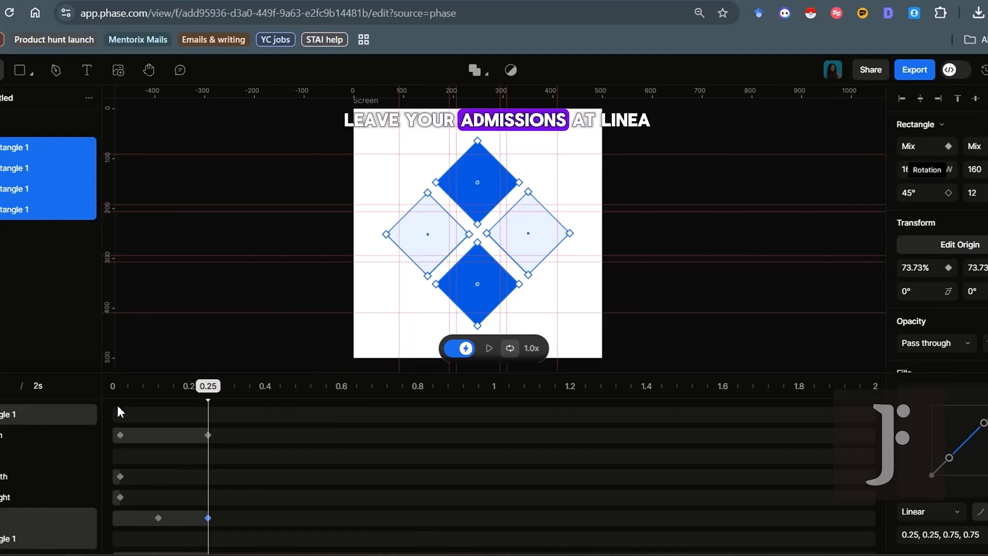
drag(118, 405, 207, 551)
Apply Ease in, reshape it to a custom 0.86, -0.34, 0.05, 1.24 curve, and rewind to 0
click(970, 416)
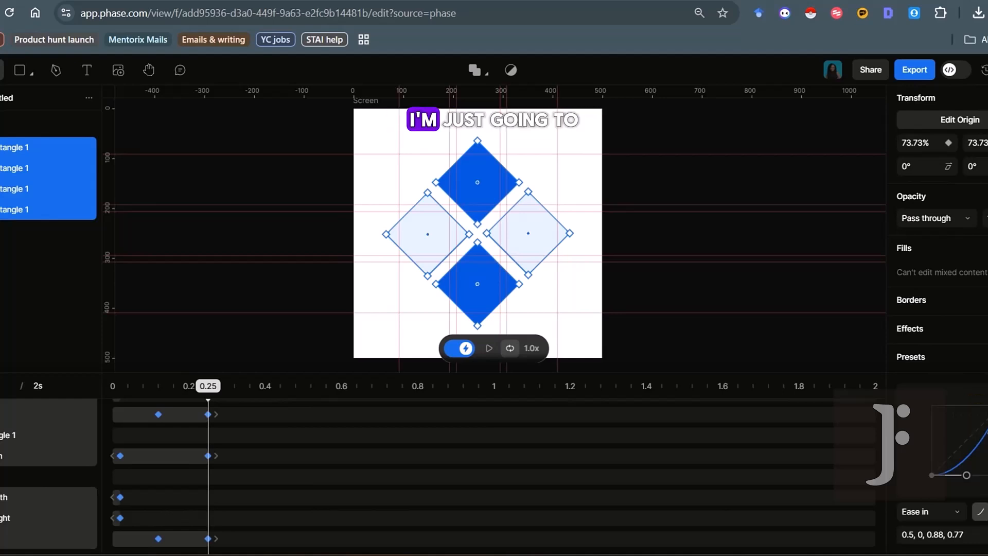
drag(985, 426, 951, 391)
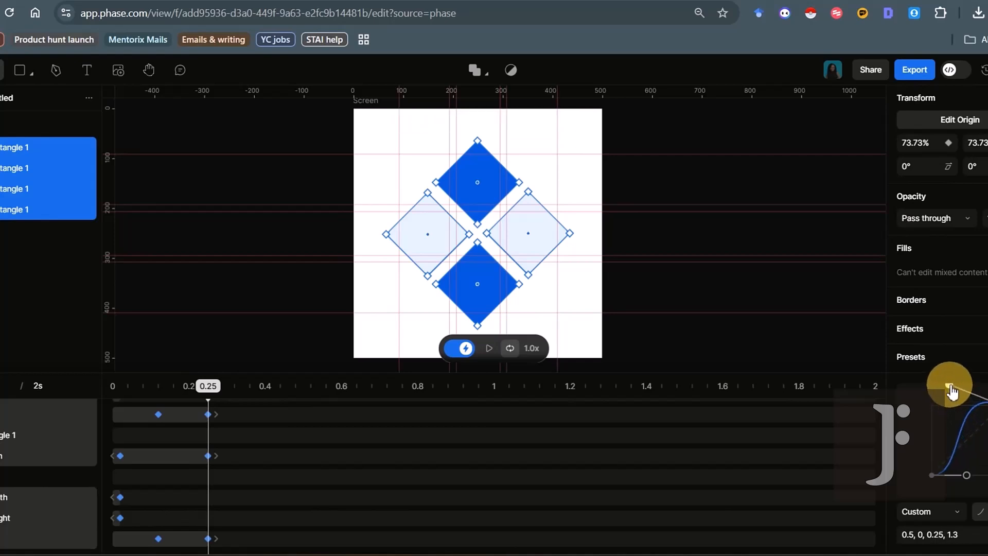
drag(966, 474, 985, 493)
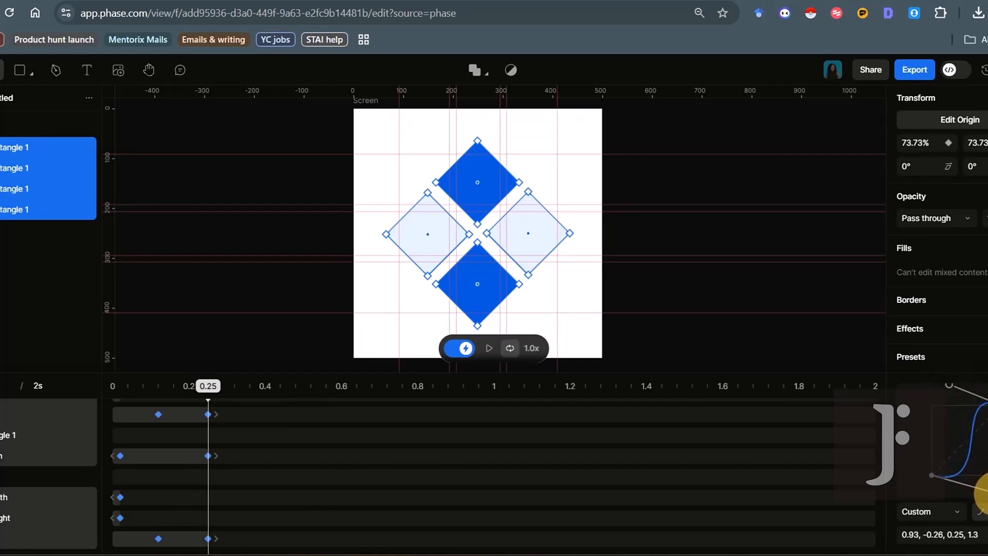
drag(948, 387, 939, 393)
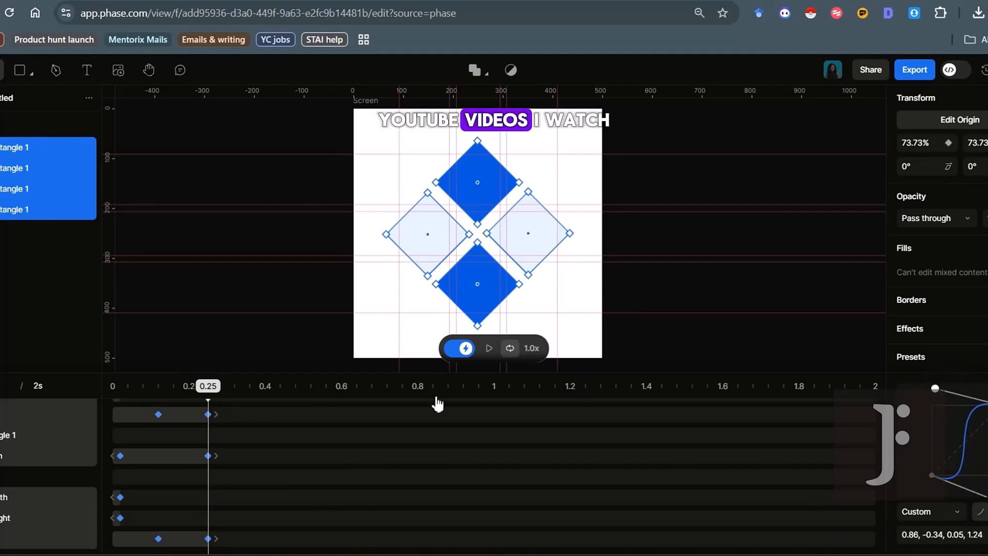
drag(208, 389, 119, 406)
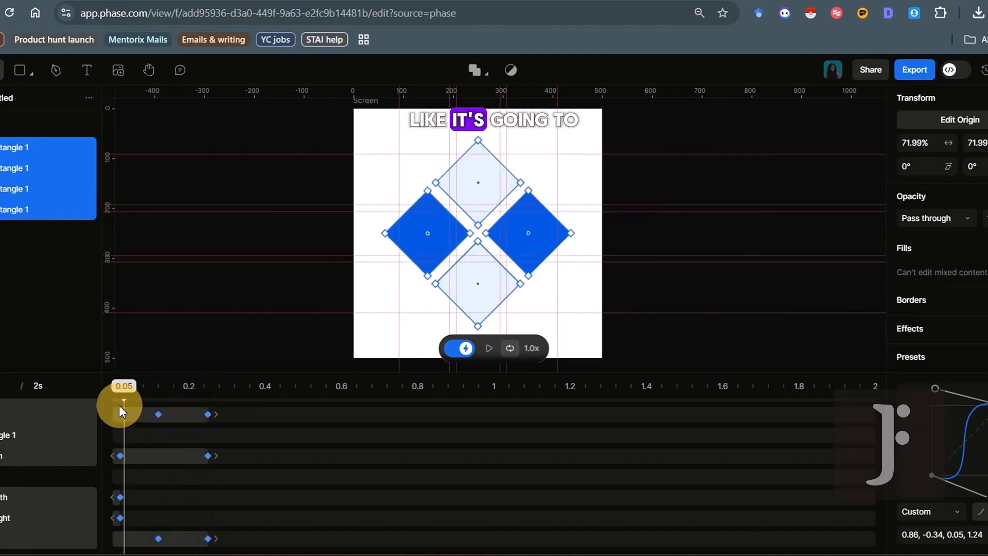
Play and stop a preview of the animation, then return to the start
click(488, 349)
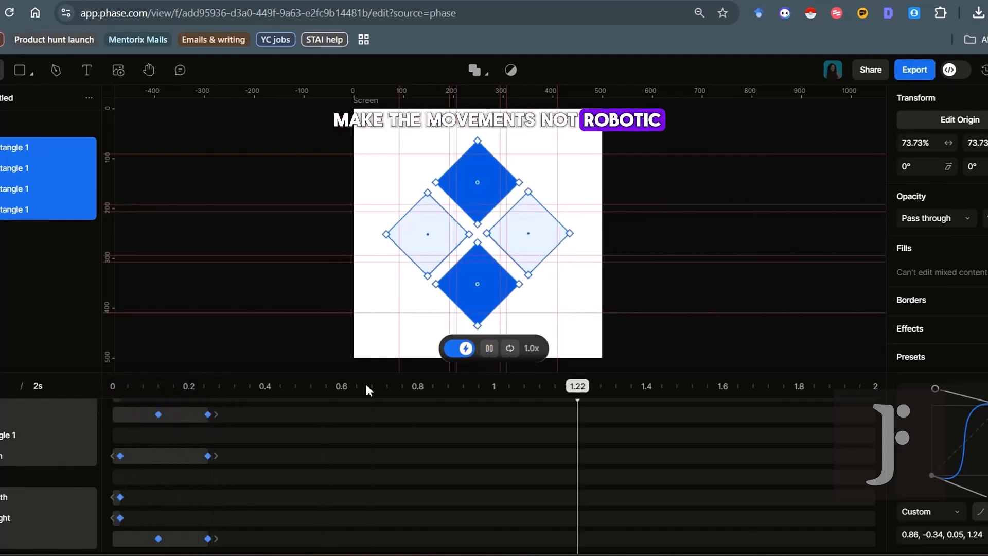
click(489, 349)
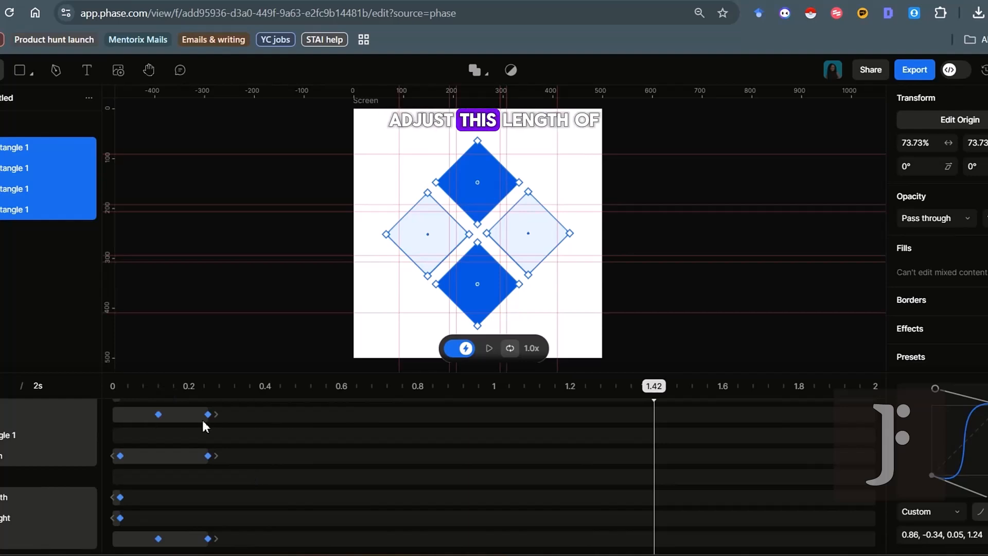
drag(646, 389, 118, 399)
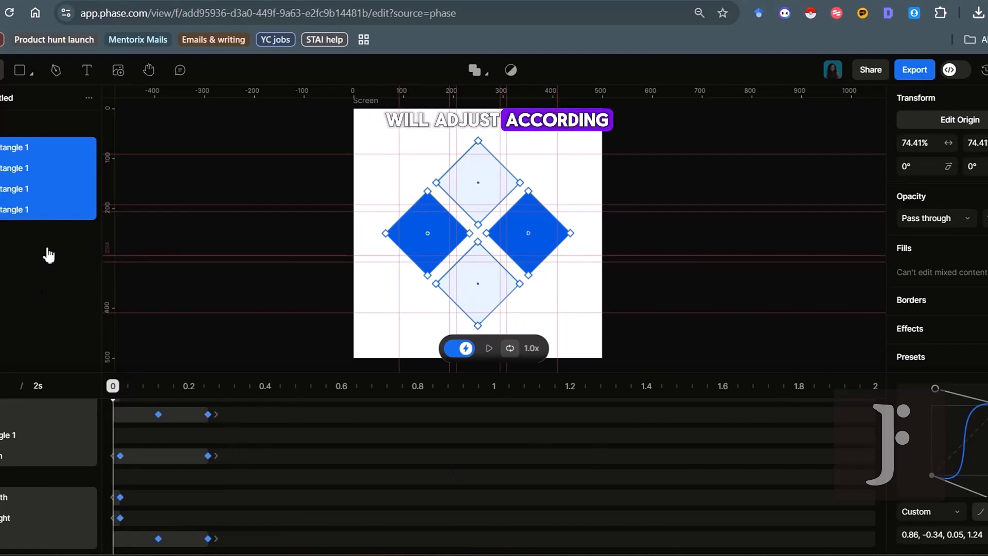
At about 0.5 s, shrink all four diamonds from 73.73% to 51.4%
drag(112, 387, 303, 409)
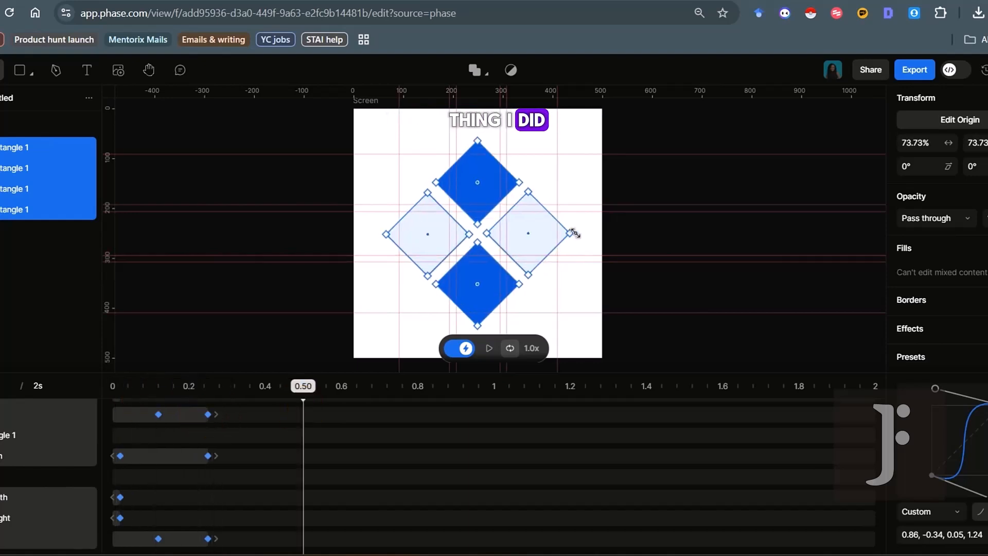
drag(575, 233, 558, 233)
drag(309, 385, 418, 401)
Move to a later time and shift the top blue diamond to the right-hand spot
click(435, 234)
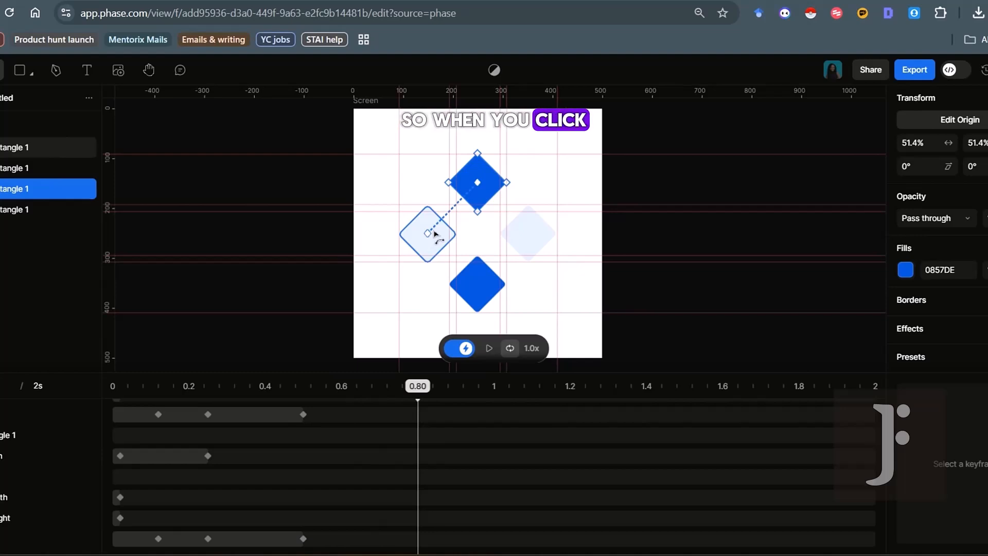
scroll(435, 236, up, 5)
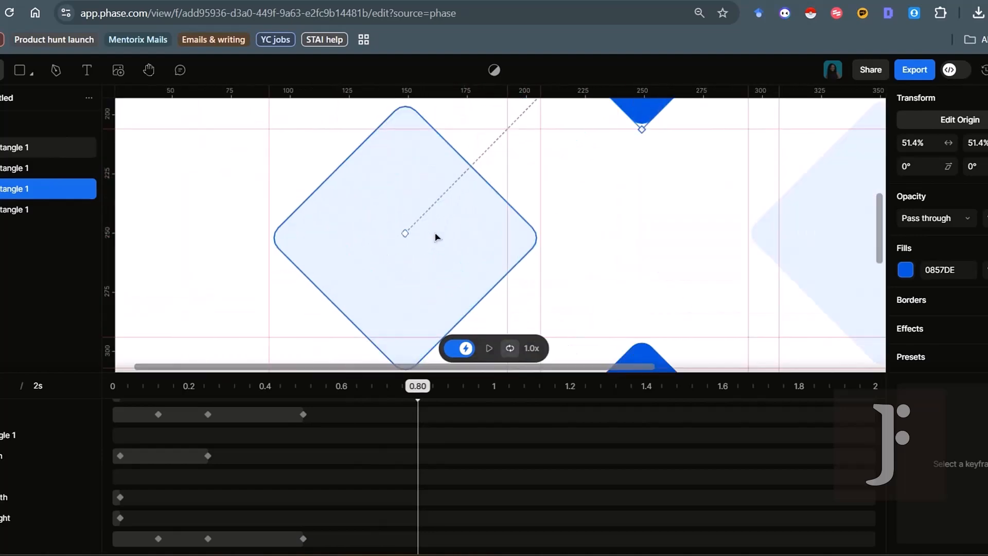
drag(305, 389, 425, 390)
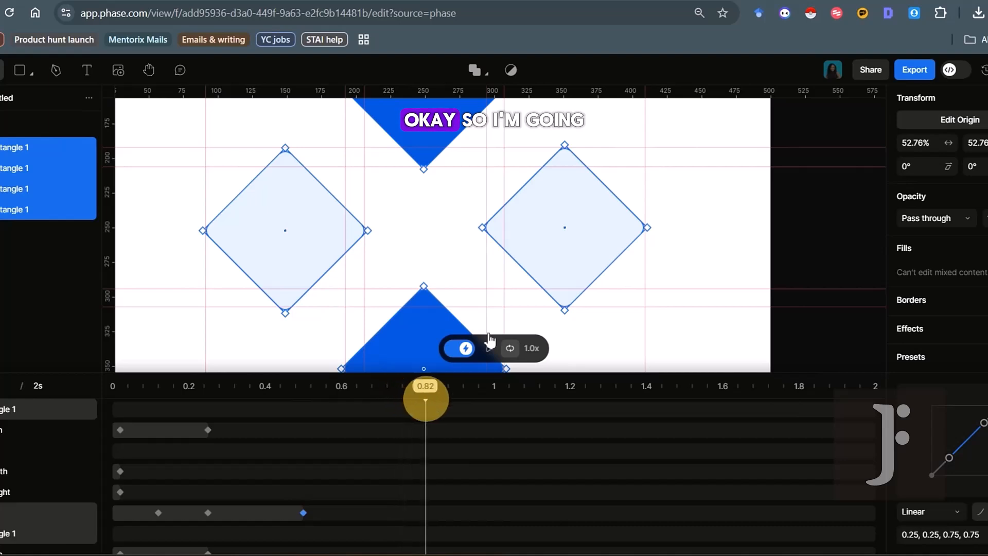
scroll(533, 300, down, 5)
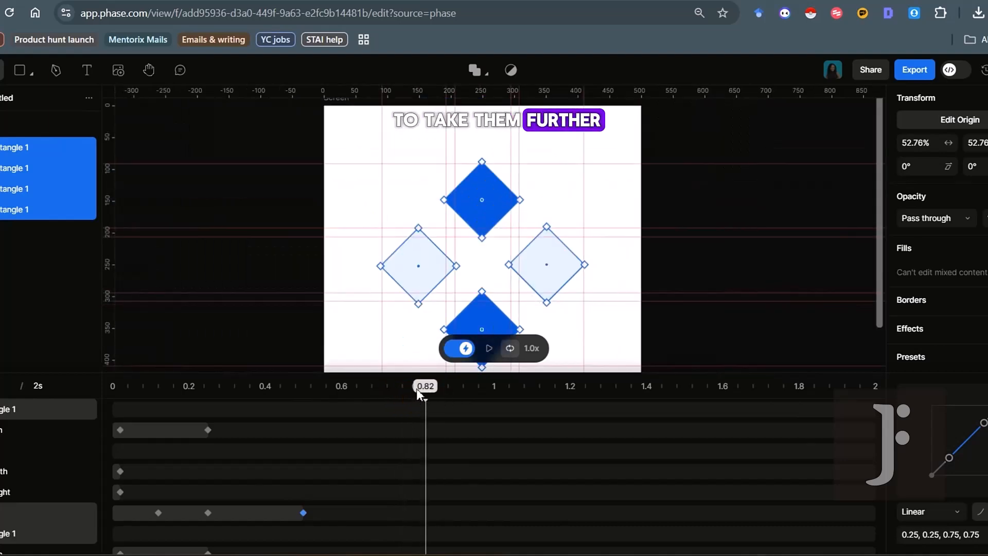
click(501, 209)
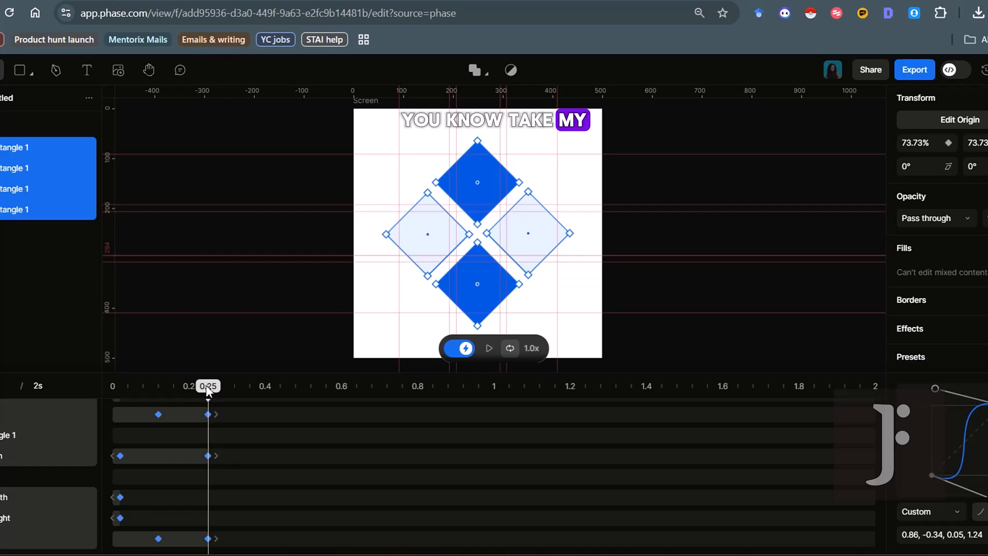
drag(206, 385, 271, 404)
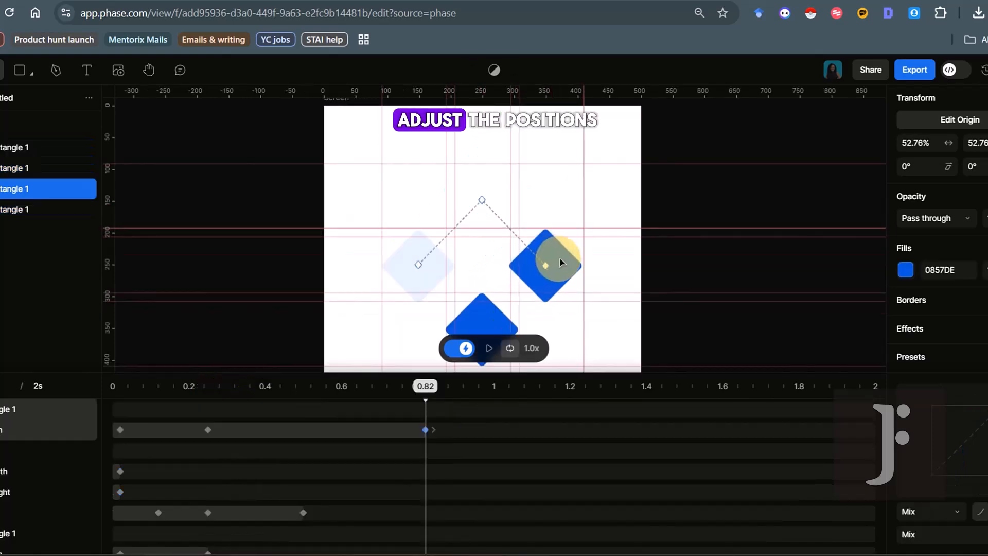
scroll(560, 261, up, 5)
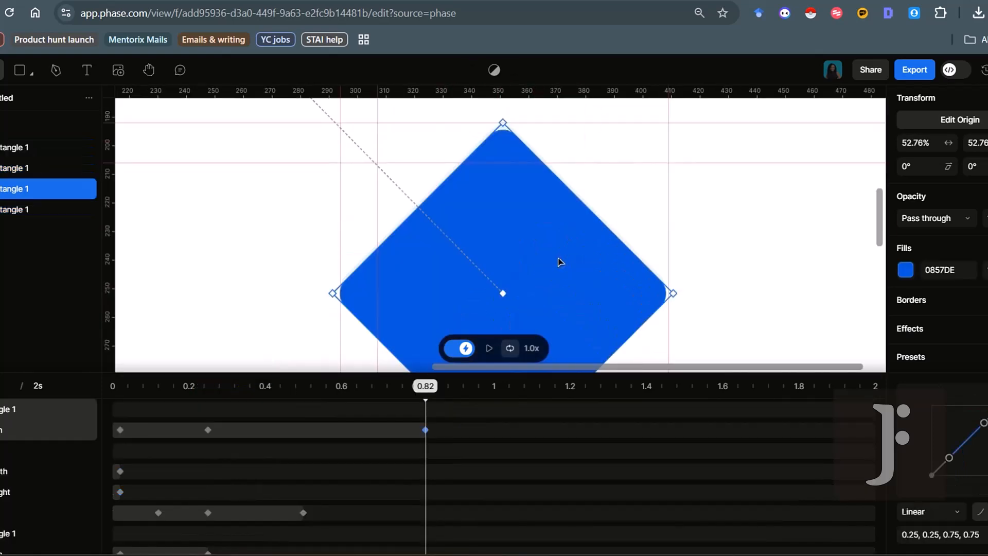
scroll(561, 260, down, 4)
Move the left pale diamond to the top spot, nudged right, then select the right diamond
click(368, 273)
click(443, 212)
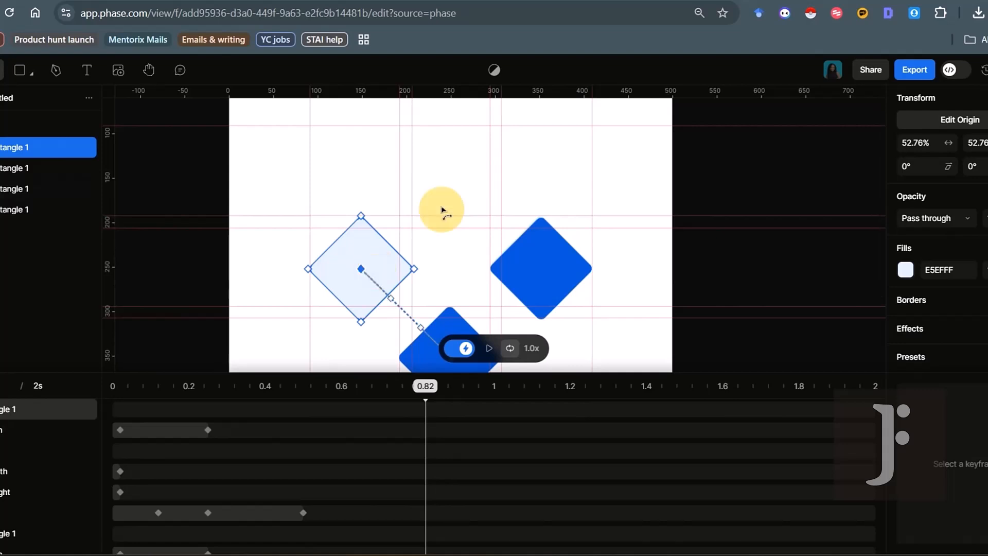
drag(399, 268, 474, 177)
key(Right)
key(Right)
key(Right)
key(Right)
scroll(474, 177, down, 4)
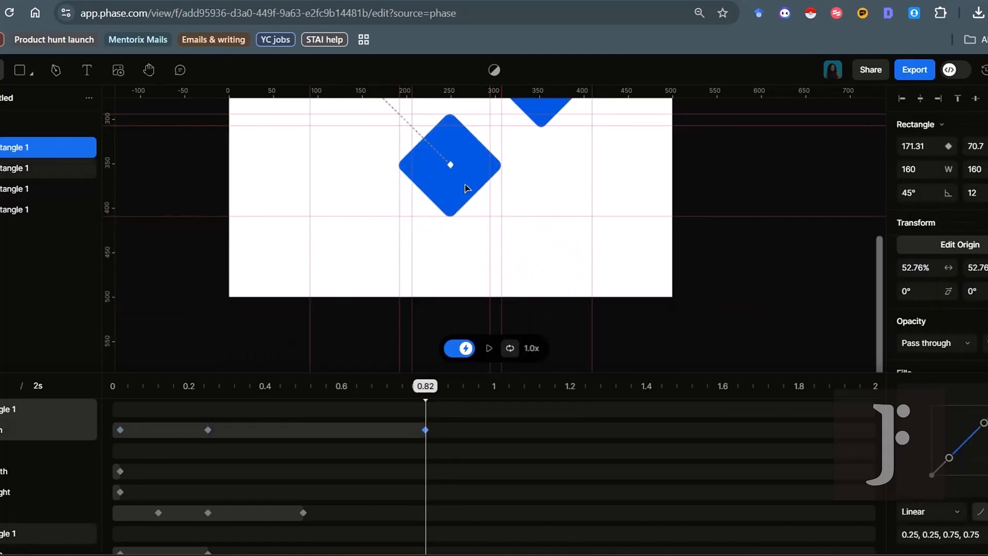
scroll(474, 185, up, 4)
scroll(475, 200, down, 4)
key(space)
mouse_move(474, 200)
mouse_down()
mouse_move(487, 280)
mouse_move(361, 154)
mouse_move(383, 171)
mouse_up()
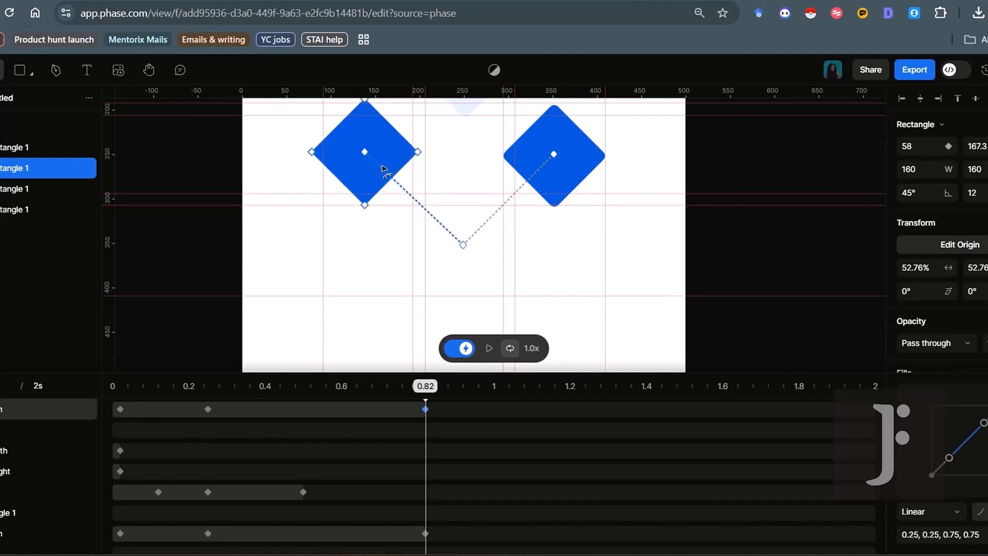
click(562, 176)
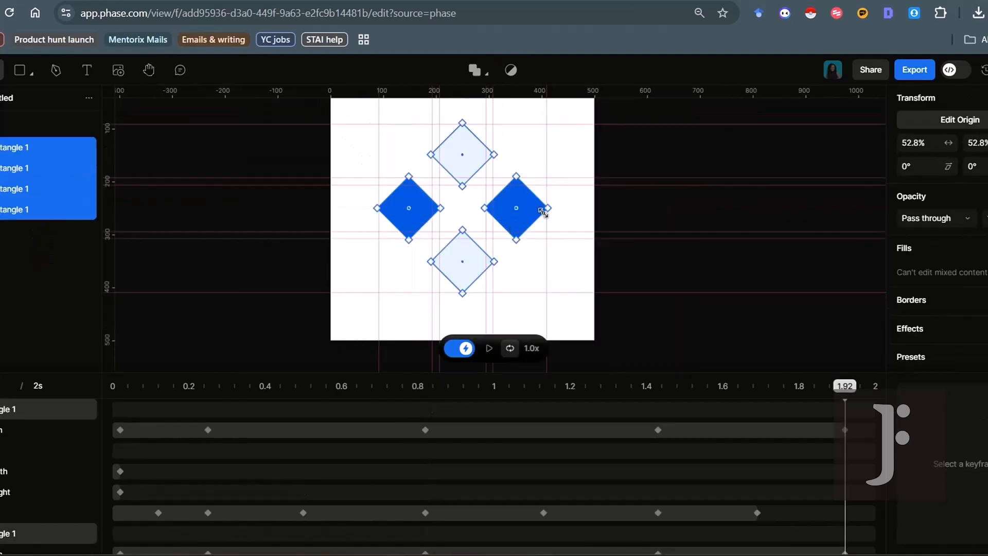
Reselect the right diamond and open the export settings
click(483, 210)
click(513, 211)
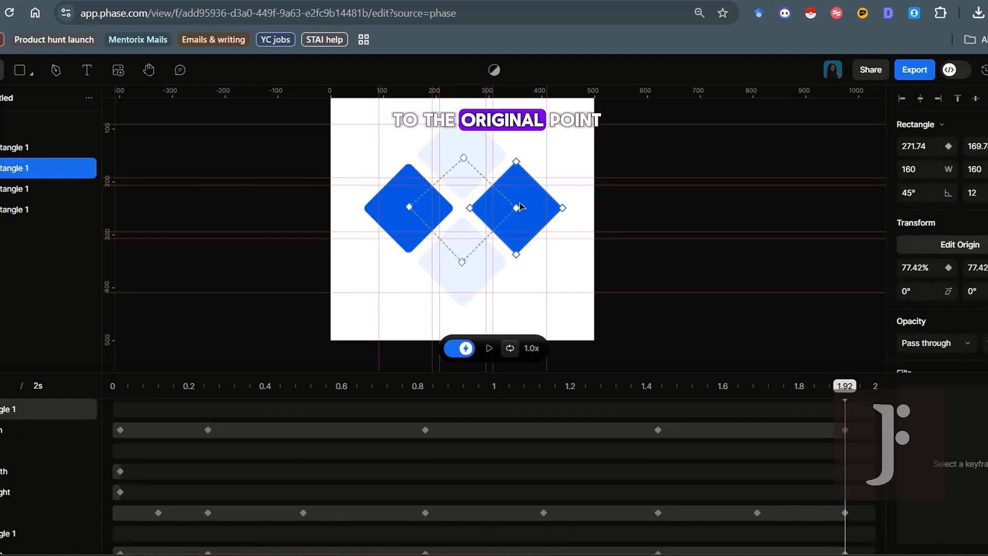
click(914, 70)
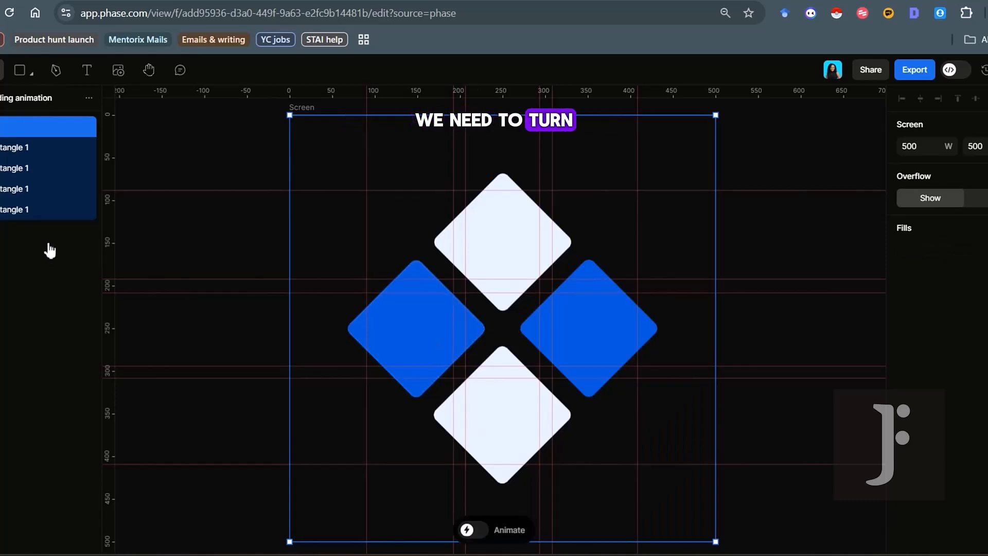
click(486, 538)
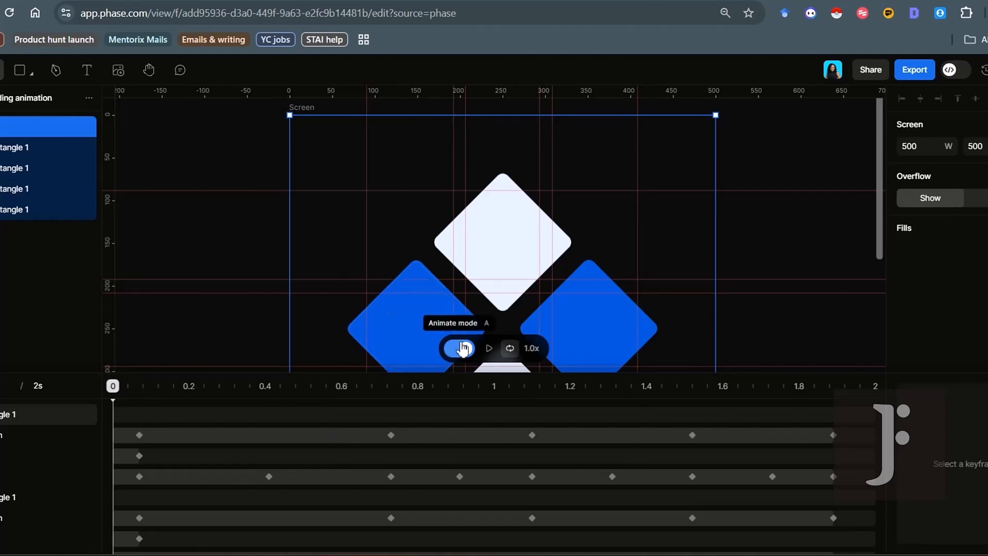
click(461, 350)
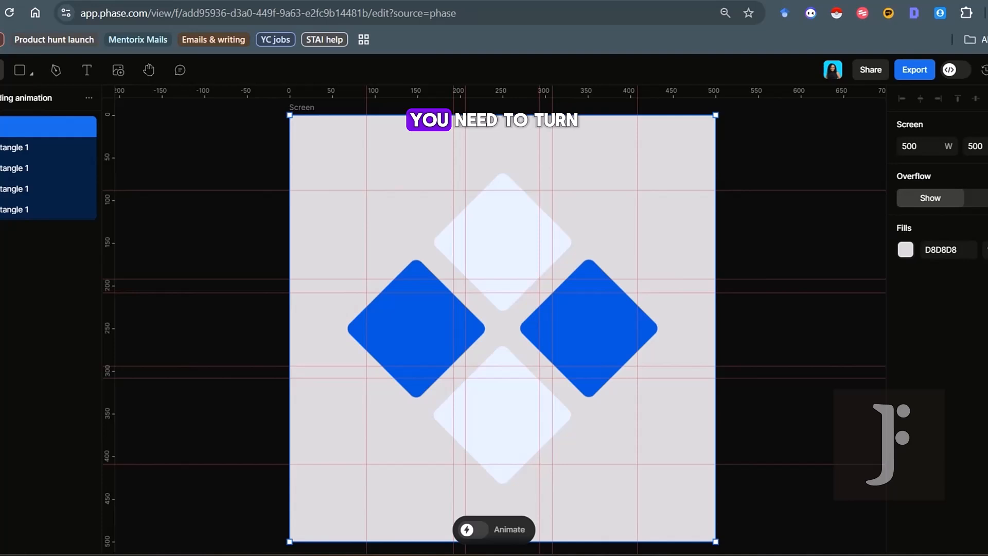
click(987, 250)
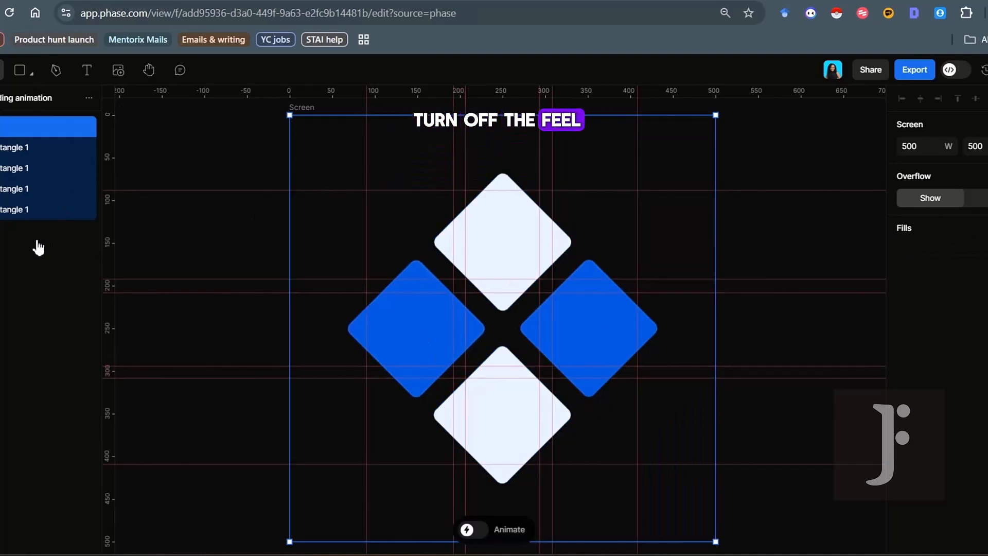
click(134, 1)
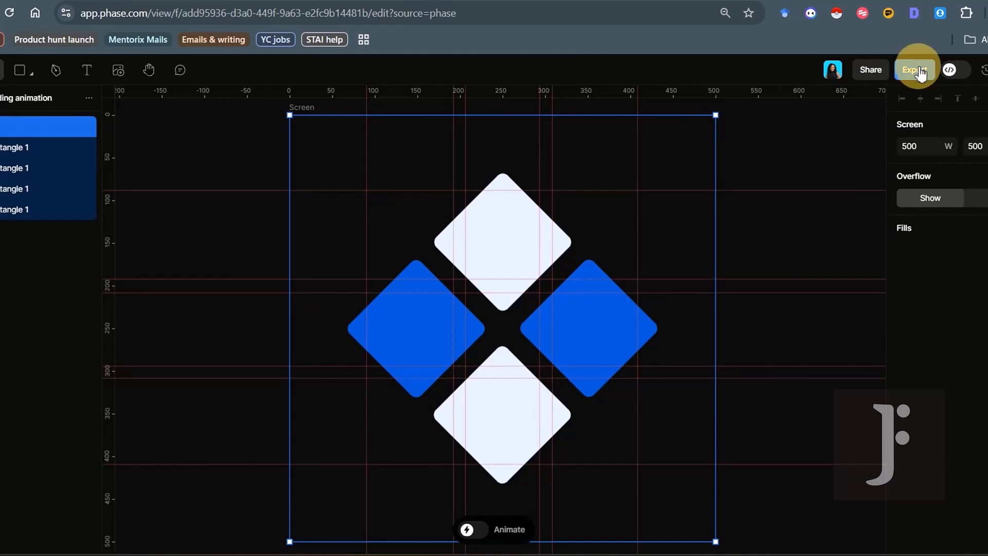
Set the export format to GIF at 50 fps, then close the export settings
click(914, 70)
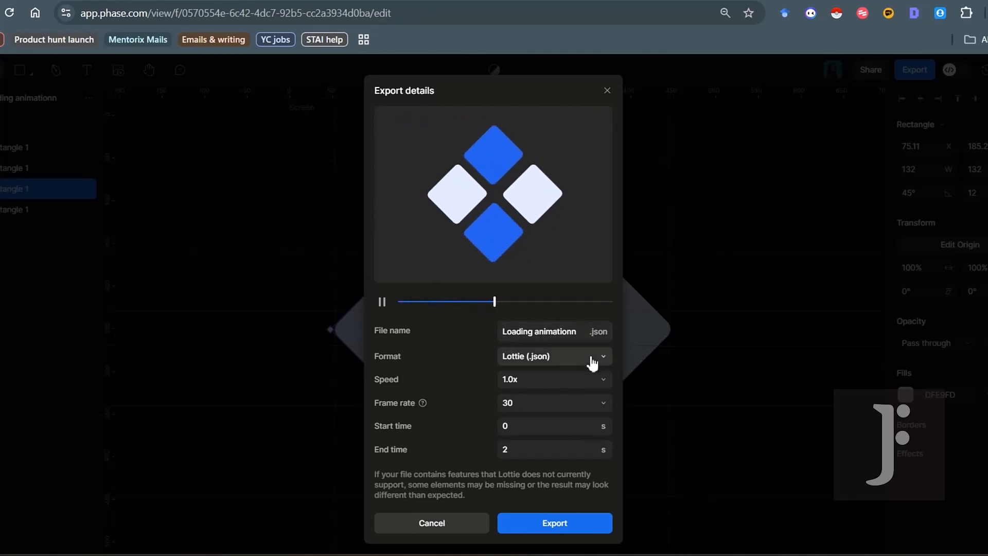
click(563, 355)
click(545, 307)
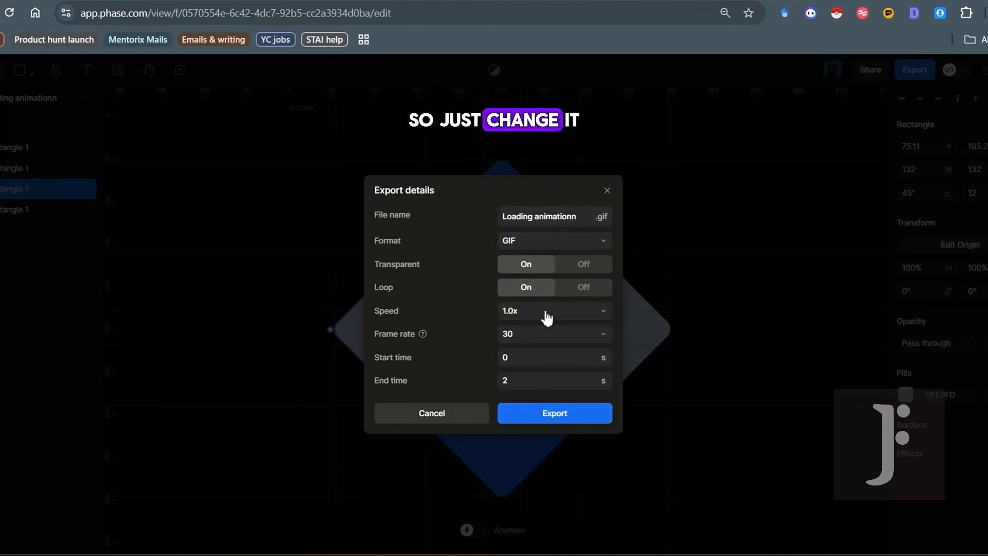
click(545, 333)
click(522, 339)
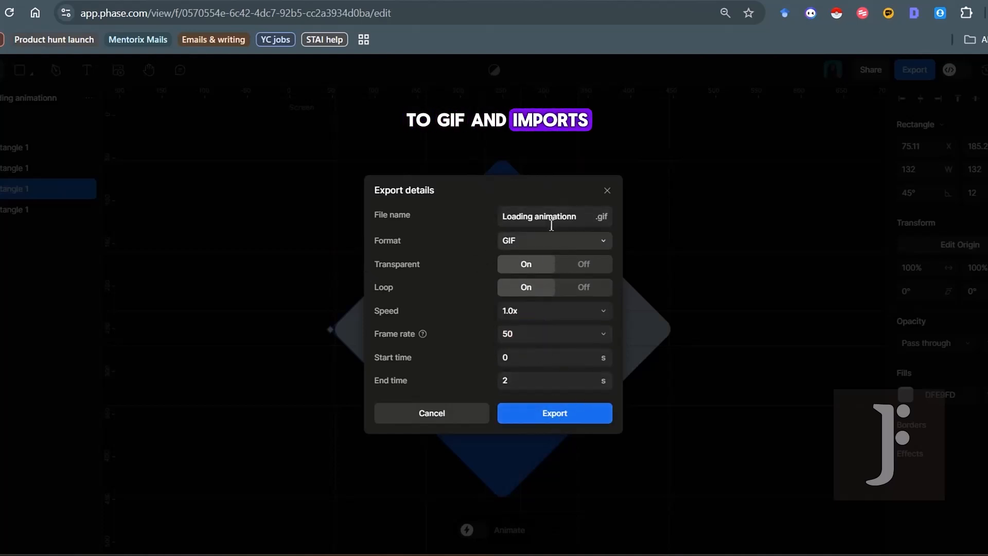
click(606, 190)
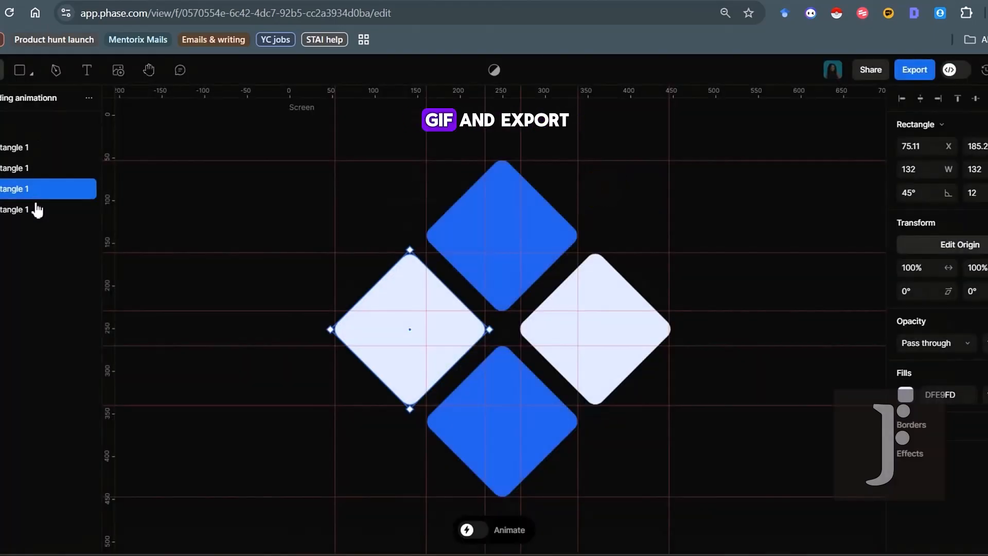